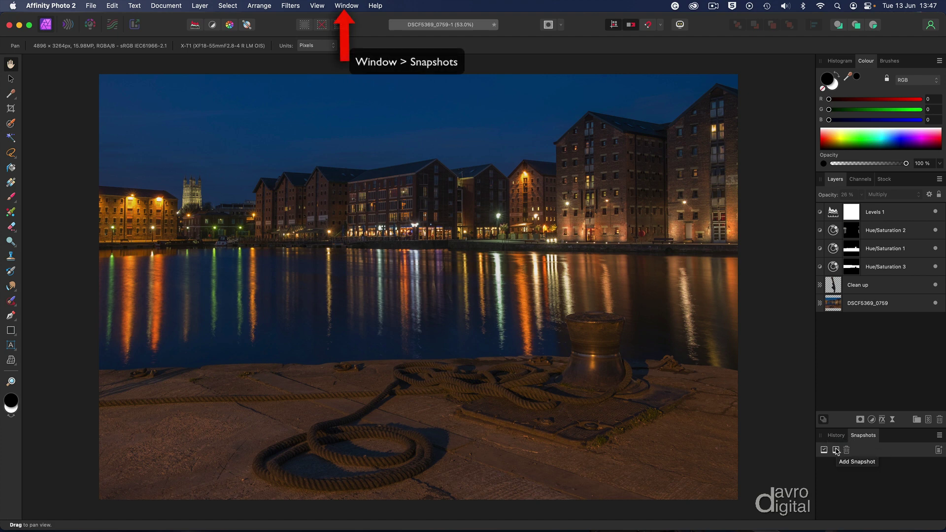
Add a document snapshot named 'Finished' in the Snapshots panel
{"action": "left_click", "coordinate": [836, 451]}
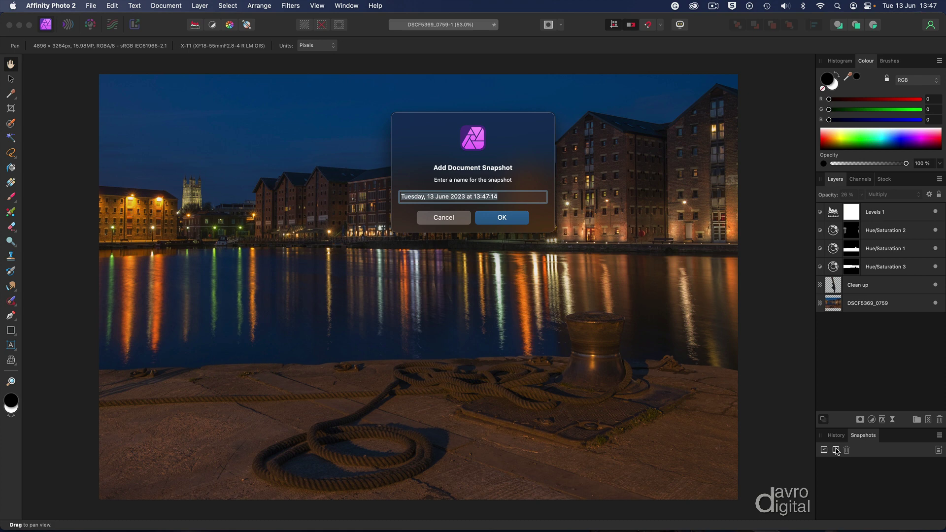
{"action": "type", "text": "Fi"}
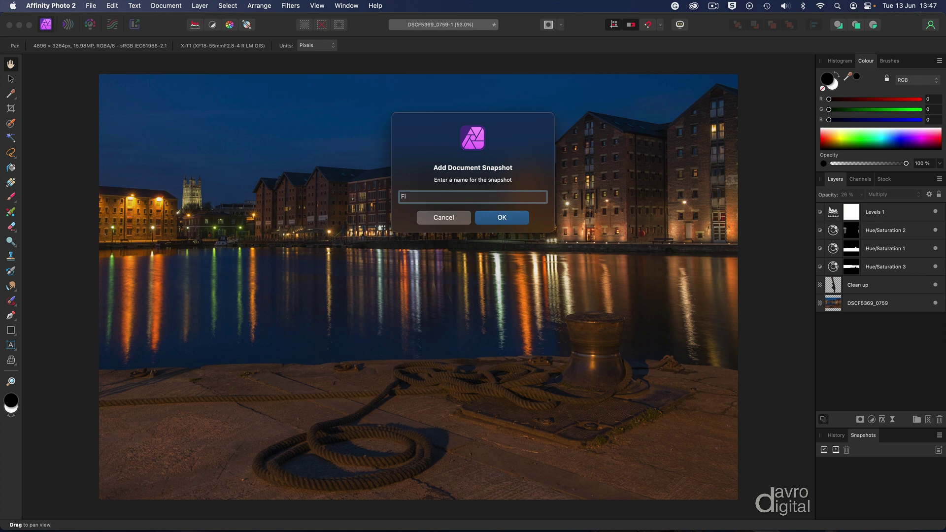
{"action": "type", "text": "nished"}
{"action": "key", "text": "Return"}
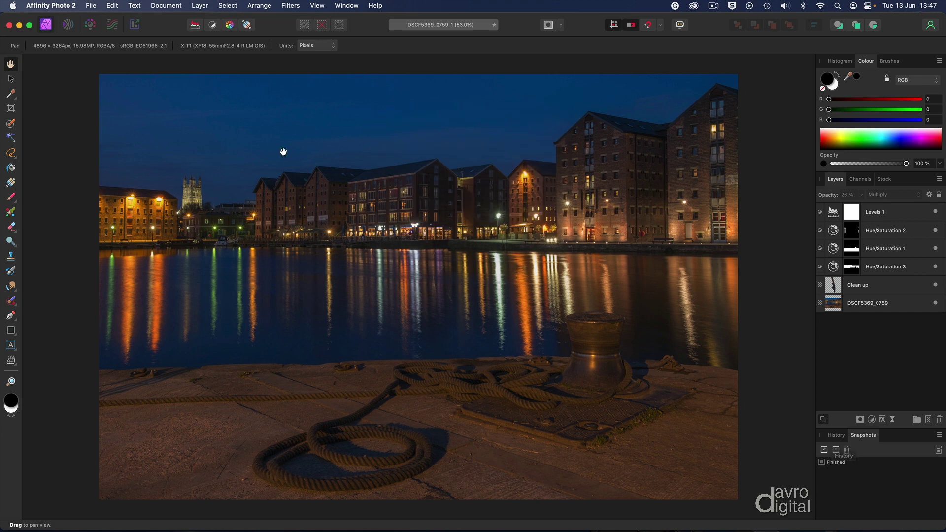
Flatten the whole layer stack with Document > Flatten into one Pixel layer
{"action": "left_click", "coordinate": [160, 7]}
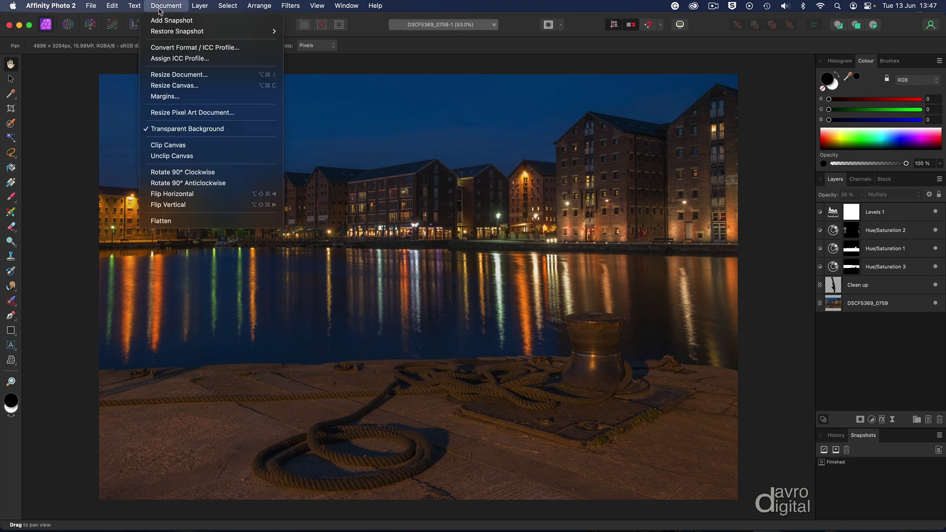
{"action": "left_click", "coordinate": [167, 222]}
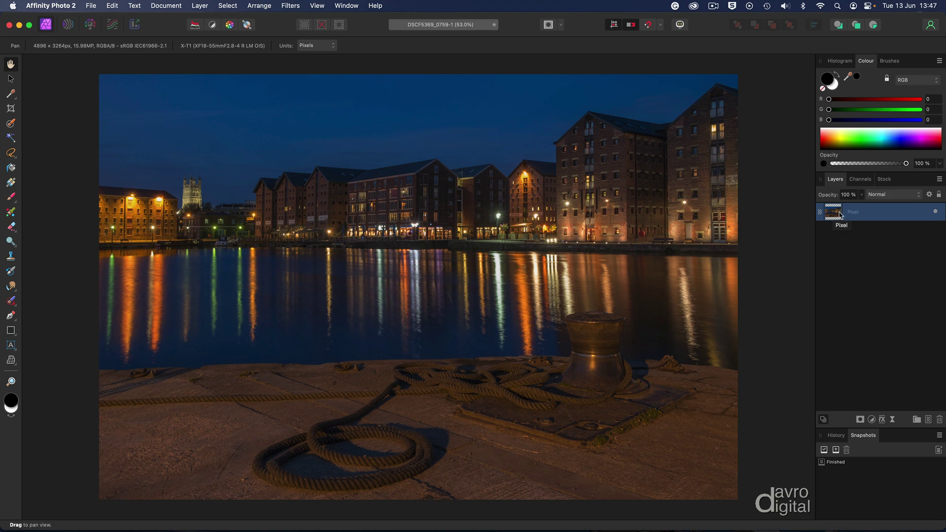
Resize the document in inches to 15 × 10 in at 300 DPI, giving 4500 × 3000 px
{"action": "left_click", "coordinate": [159, 5]}
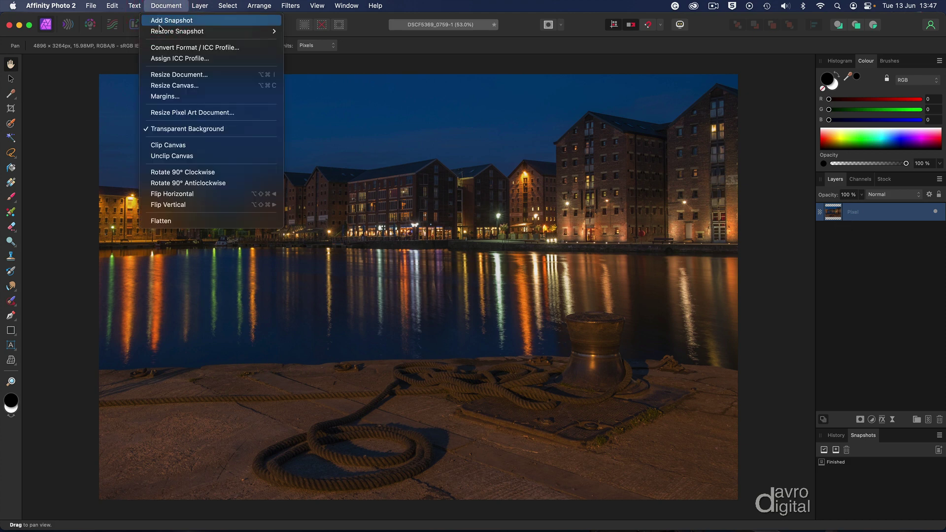
{"action": "left_click", "coordinate": [162, 75]}
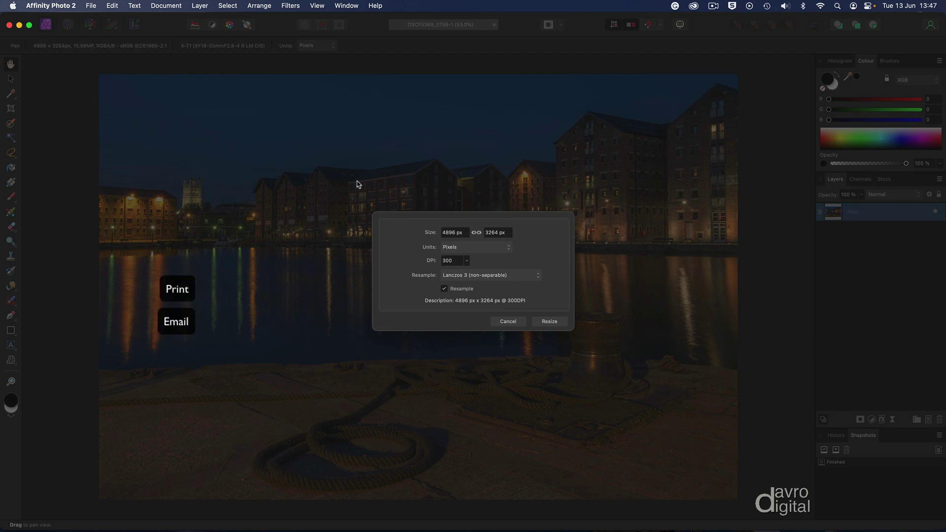
{"action": "left_click", "coordinate": [455, 247]}
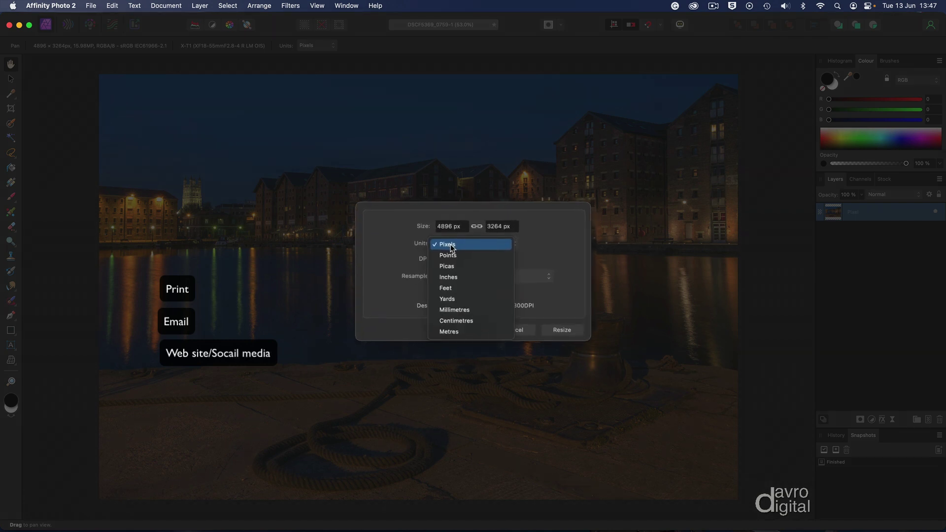
{"action": "left_click", "coordinate": [445, 280]}
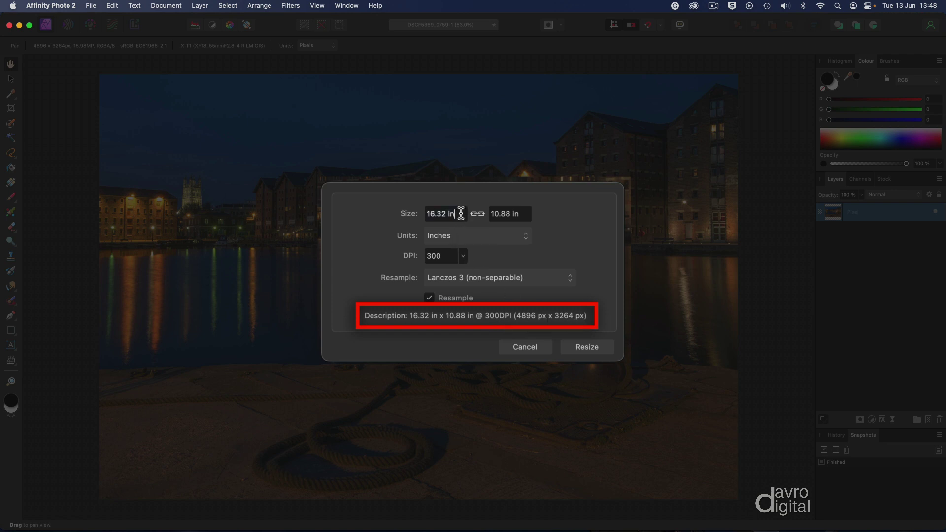
{"action": "left_click_drag", "start_coordinate": [458, 213], "coordinate": [424, 213]}
{"action": "type", "text": "115"}
{"action": "key", "text": "BackSpace"}
{"action": "key", "text": "BackSpace"}
{"action": "type", "text": "5"}
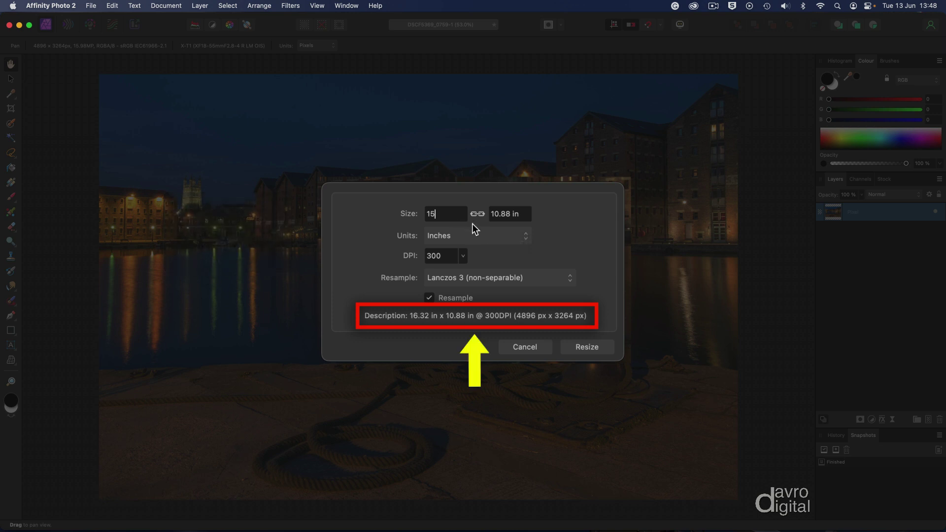
{"action": "key", "text": "Return"}
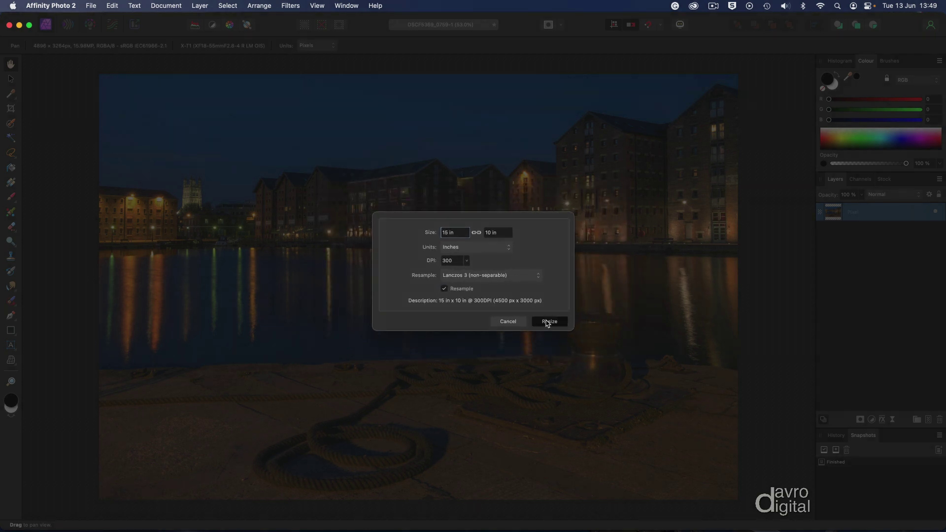
{"action": "left_click", "coordinate": [571, 346]}
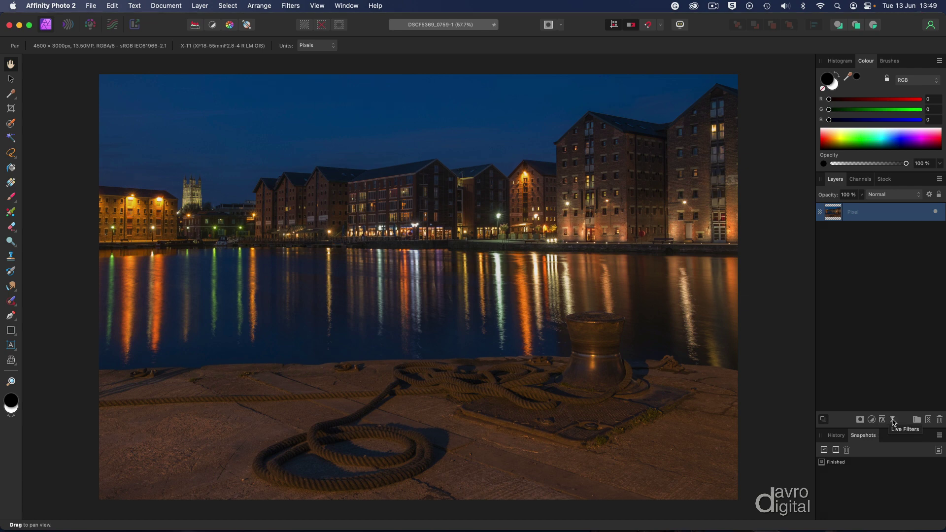
Add a Live Unsharp Mask filter to the Pixel layer and move its dialog aside
{"action": "left_click", "coordinate": [893, 420]}
{"action": "scroll", "coordinate": [894, 422], "scroll_direction": "down", "scroll_amount": 2}
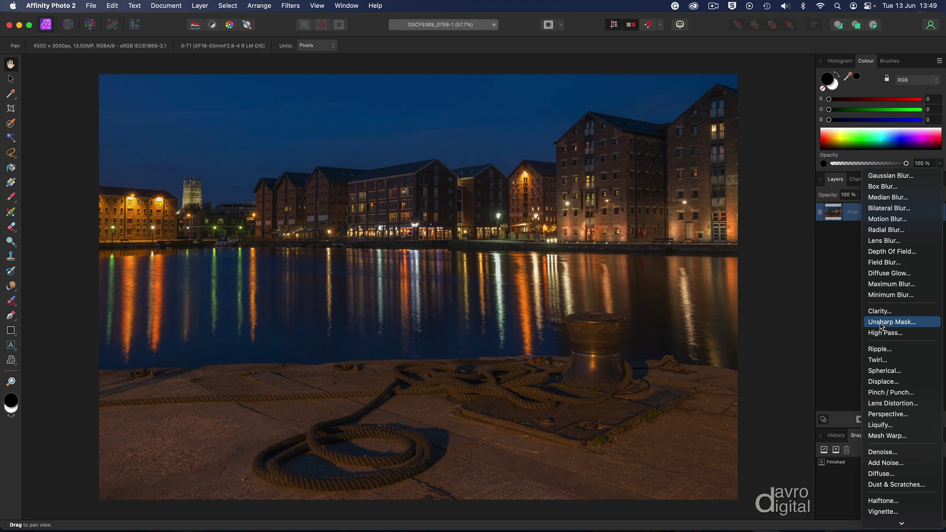
{"action": "left_click", "coordinate": [881, 326]}
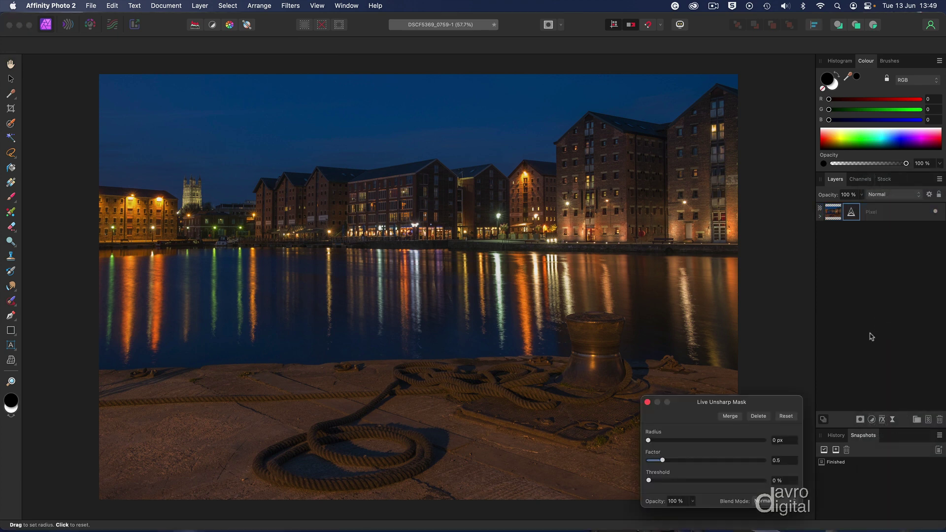
{"action": "left_click_drag", "start_coordinate": [763, 406], "coordinate": [893, 57]}
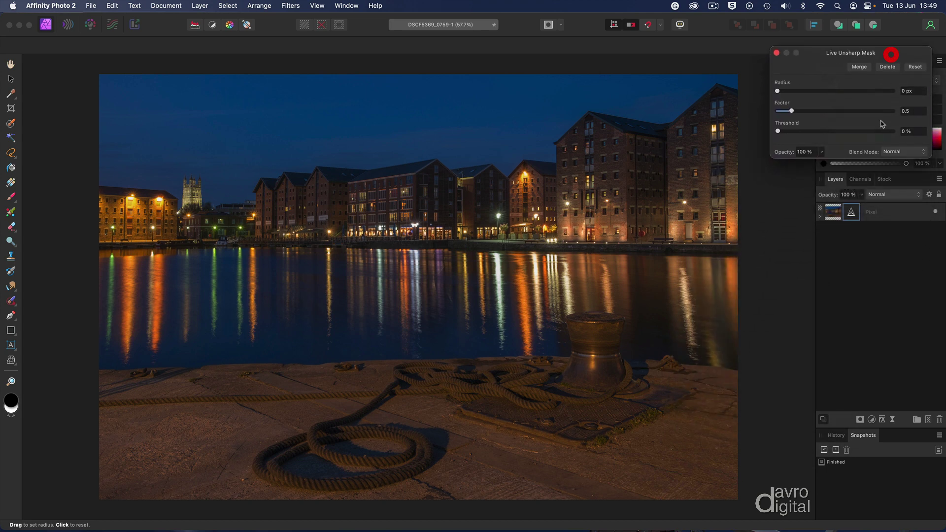
Select the Unsharp Mask layer under the Pixel layer and view at 100%
{"action": "left_click", "coordinate": [820, 219]}
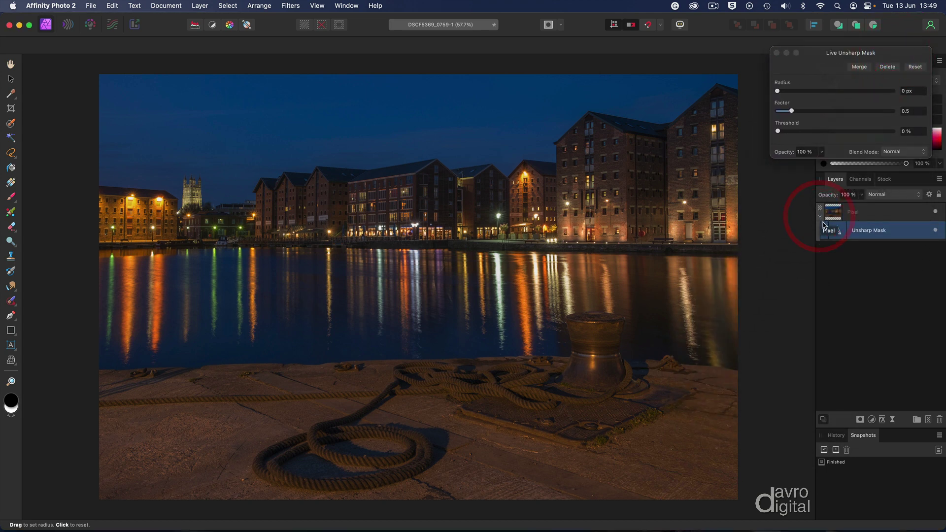
{"action": "left_click", "coordinate": [824, 228]}
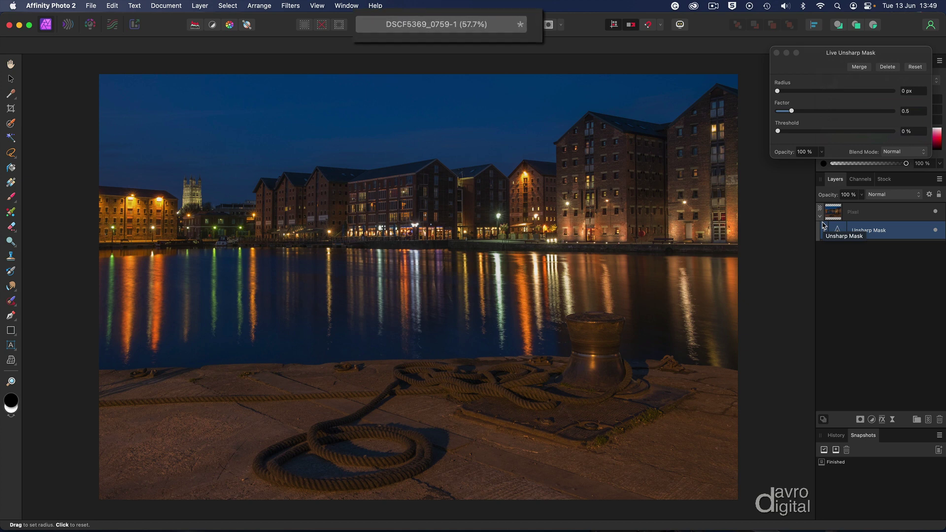
{"action": "key", "text": "super+1"}
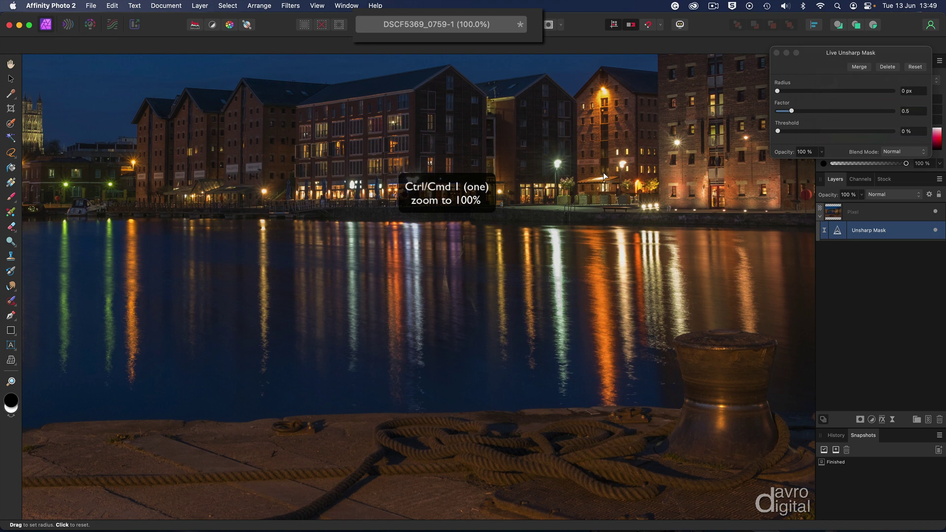
Set Unsharp Mask radius to 1 px and factor to 1.867, keeping threshold at 0%
{"action": "left_click_drag", "start_coordinate": [604, 176], "coordinate": [698, 213]}
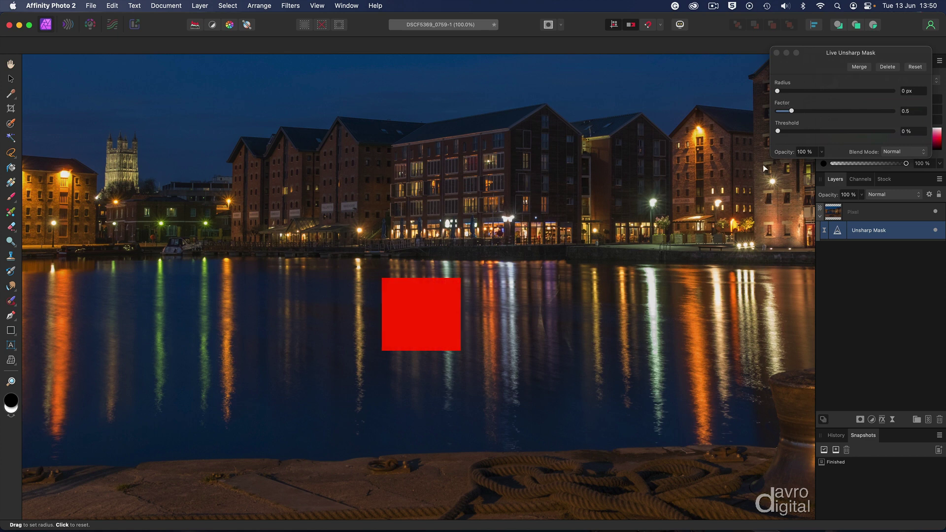
{"action": "left_click_drag", "start_coordinate": [777, 92], "coordinate": [802, 94]}
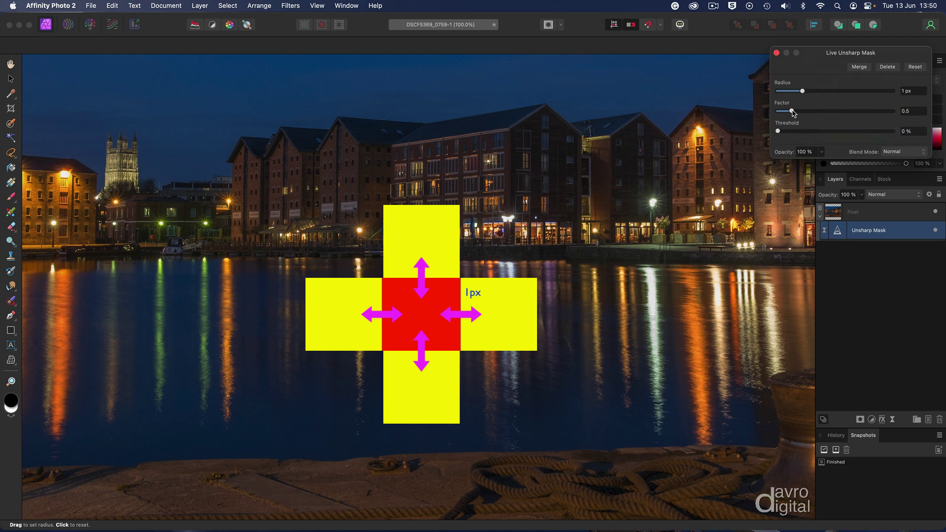
{"action": "left_click_drag", "start_coordinate": [792, 111], "coordinate": [820, 117]}
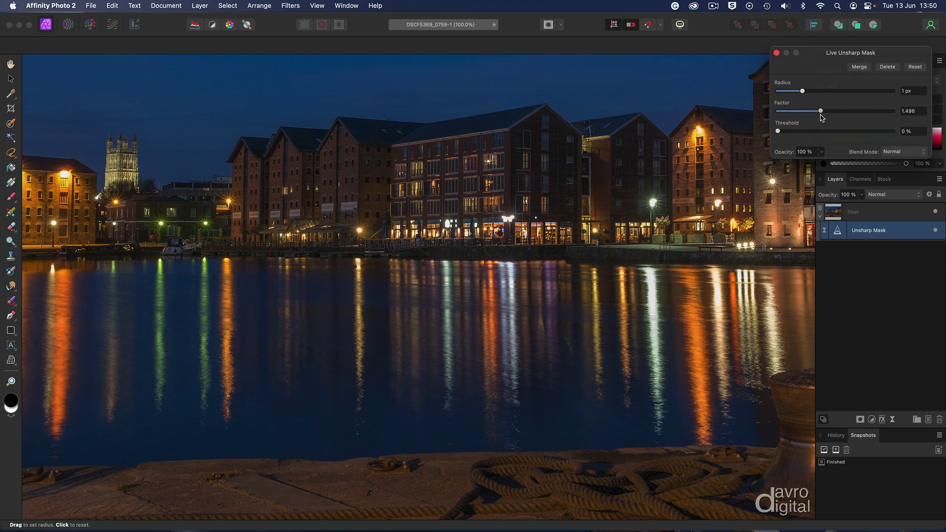
{"action": "left_click_drag", "start_coordinate": [822, 117], "coordinate": [833, 120]}
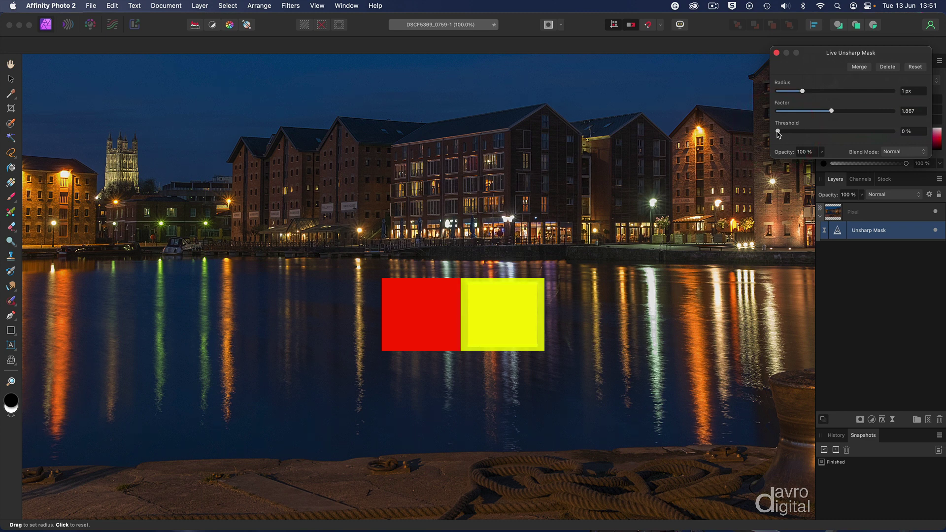
{"action": "mouse_move", "coordinate": [778, 134]}
{"action": "left_mouse_down"}
{"action": "mouse_move", "coordinate": [896, 134]}
{"action": "mouse_move", "coordinate": [819, 133]}
{"action": "mouse_move", "coordinate": [774, 150]}
{"action": "left_mouse_up"}
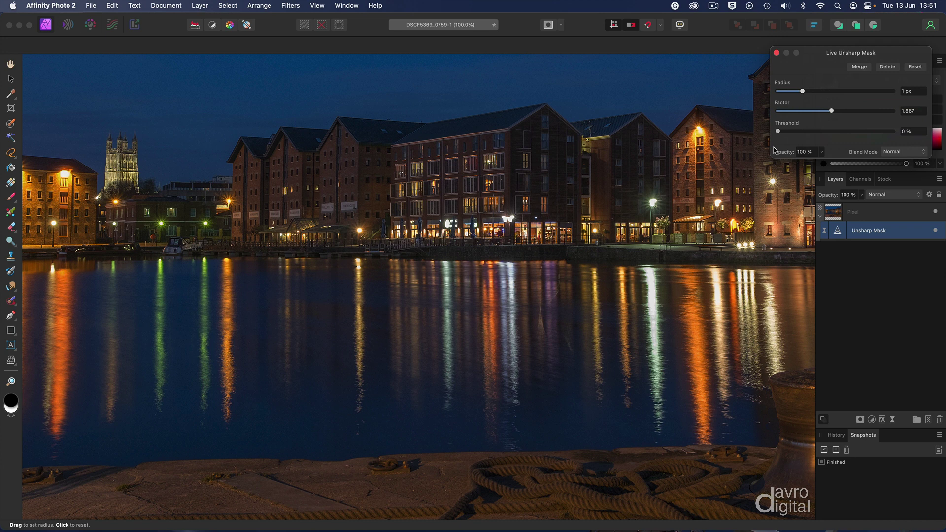
{"action": "left_click_drag", "start_coordinate": [774, 150], "coordinate": [773, 150]}
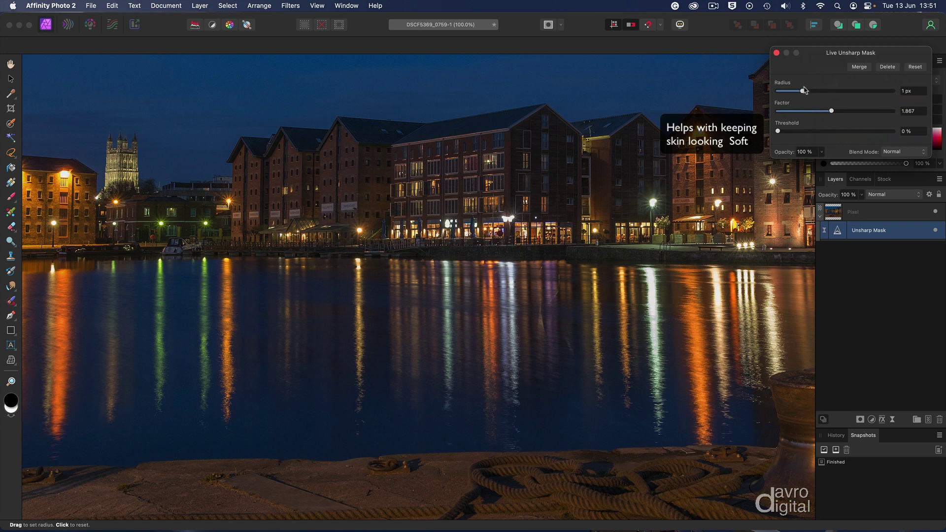
Close the Live Unsharp Mask dialog and fit the whole photo on screen
{"action": "left_click", "coordinate": [776, 53]}
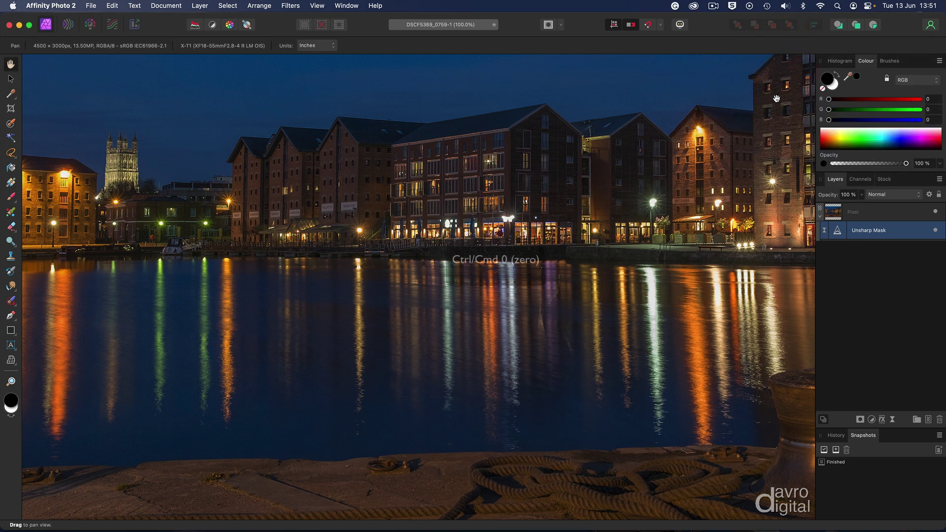
{"action": "key", "text": "super+0"}
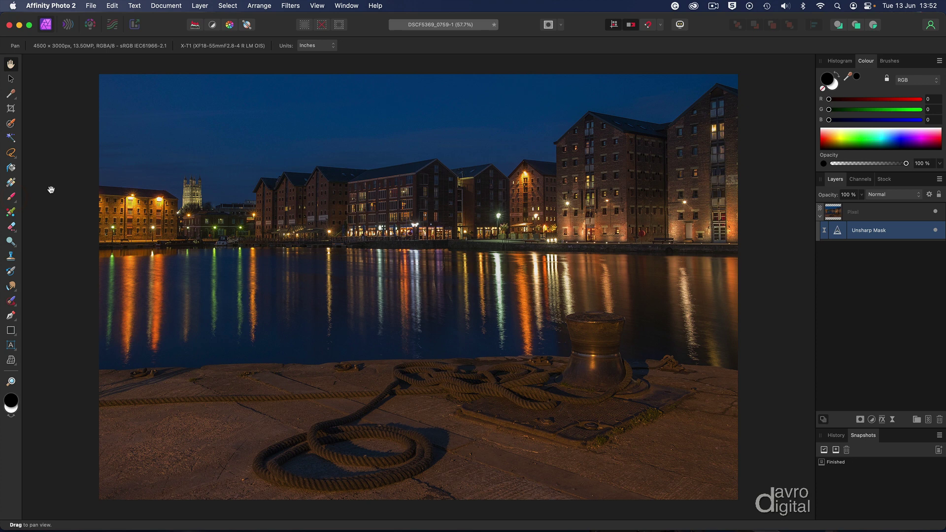
Select the Paint Brush with the 128 px Round Soft brush
{"action": "left_click", "coordinate": [11, 197]}
{"action": "key", "text": "x"}
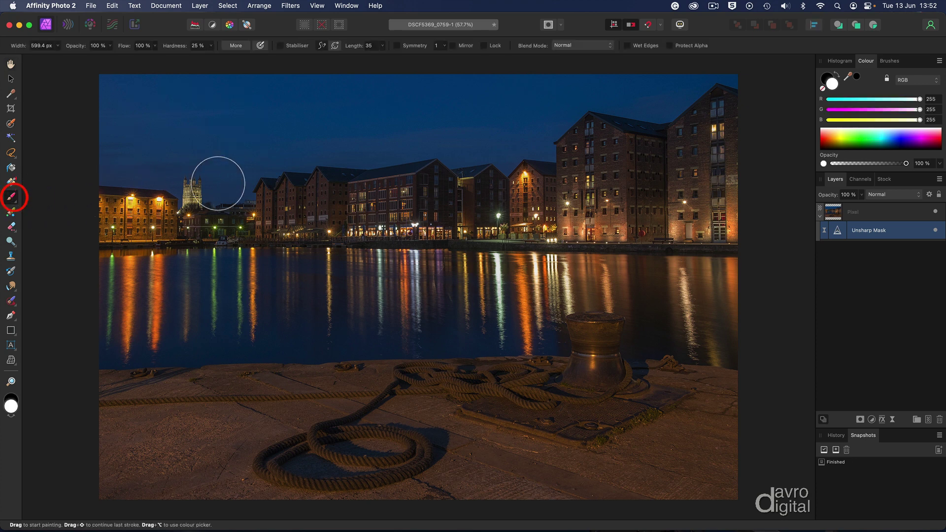
{"action": "left_click", "coordinate": [890, 61]}
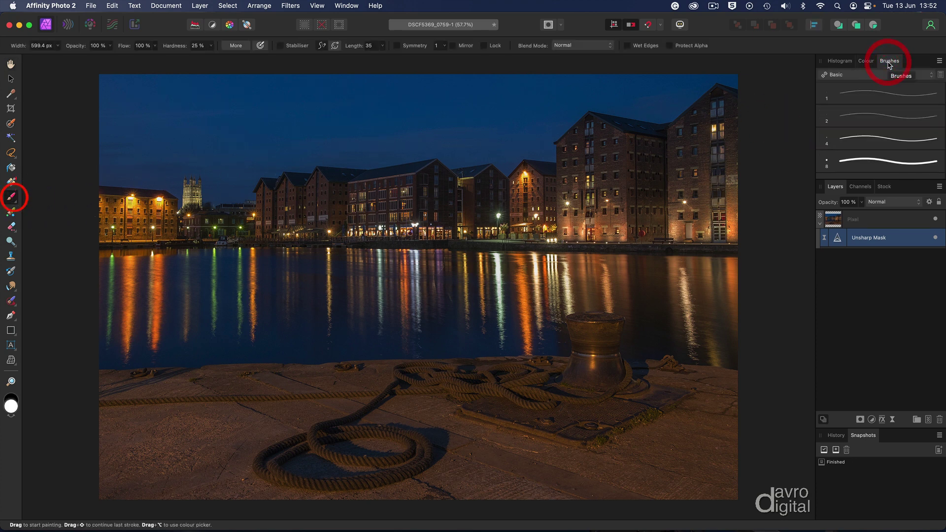
{"action": "scroll", "coordinate": [880, 101], "scroll_direction": "down", "scroll_amount": 5}
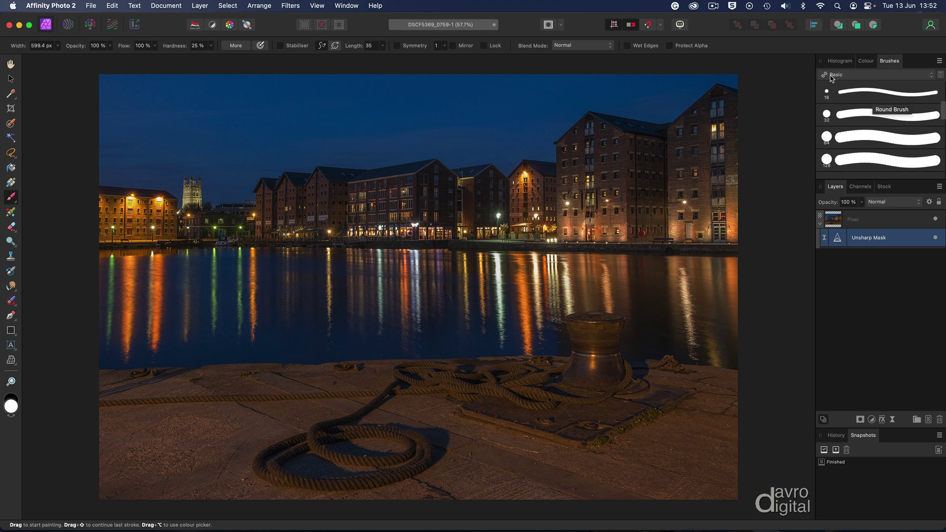
{"action": "scroll", "coordinate": [852, 86], "scroll_direction": "down", "scroll_amount": 5}
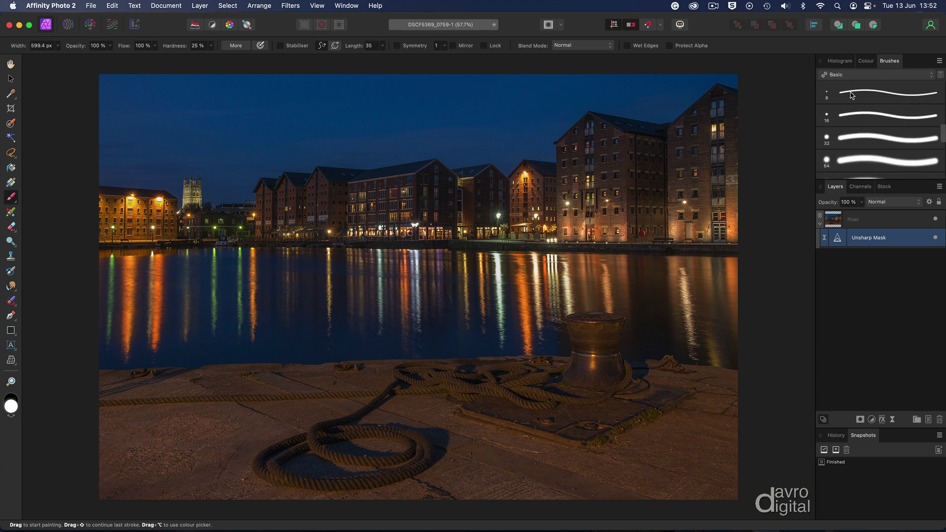
{"action": "scroll", "coordinate": [851, 94], "scroll_direction": "down", "scroll_amount": 2}
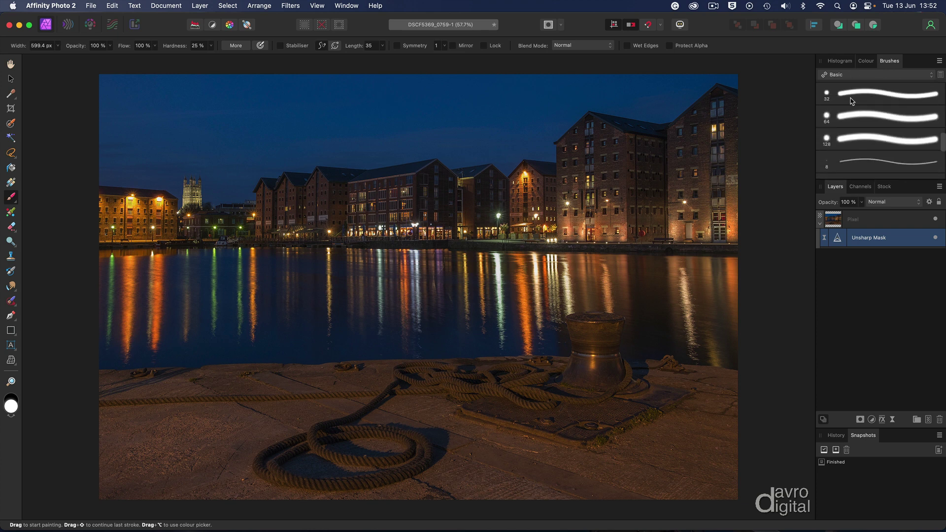
{"action": "left_click", "coordinate": [837, 142]}
Enlarge the brush to about 391.6 px and make black the foreground colour
{"action": "key", "text": "bracketright"}
{"action": "key", "text": "bracketright"}
{"action": "key", "text": "bracketright"}
{"action": "key", "text": "bracketright"}
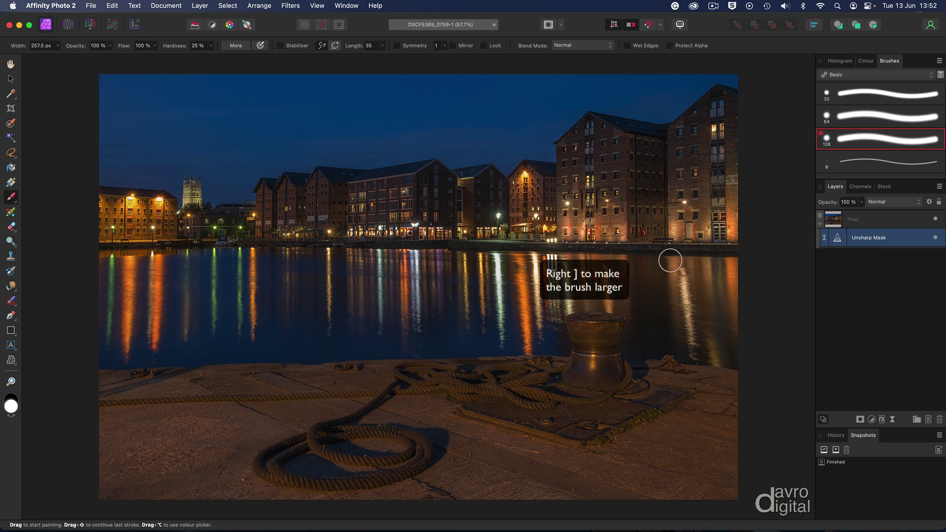
{"action": "key", "text": "bracketright"}
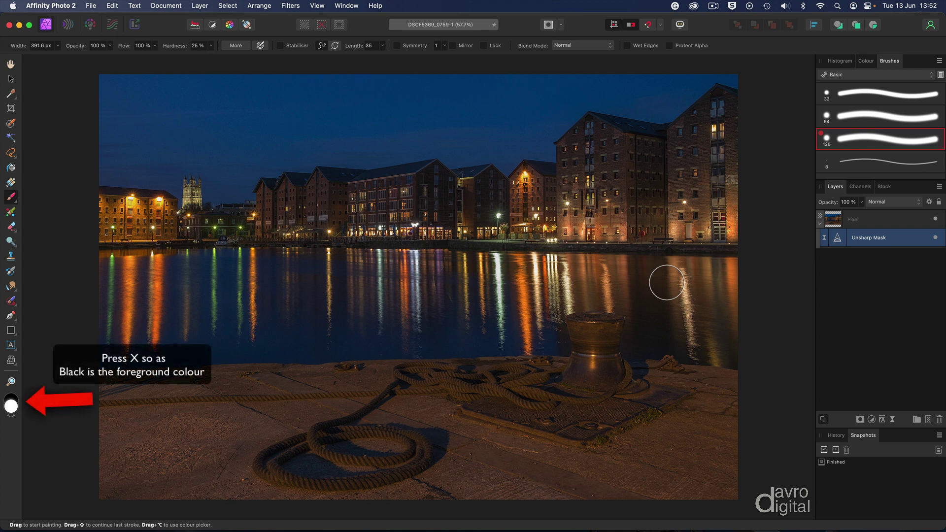
{"action": "key", "text": "x"}
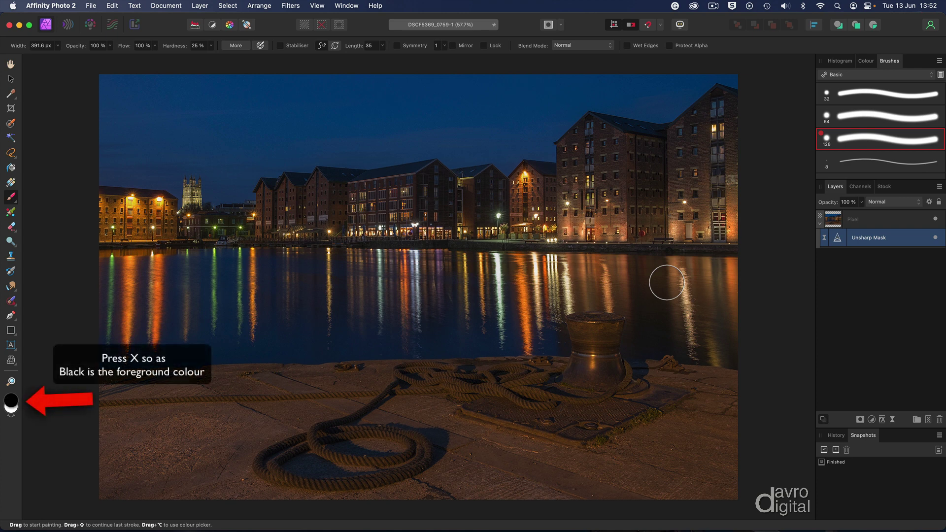
{"action": "left_click", "coordinate": [866, 61]}
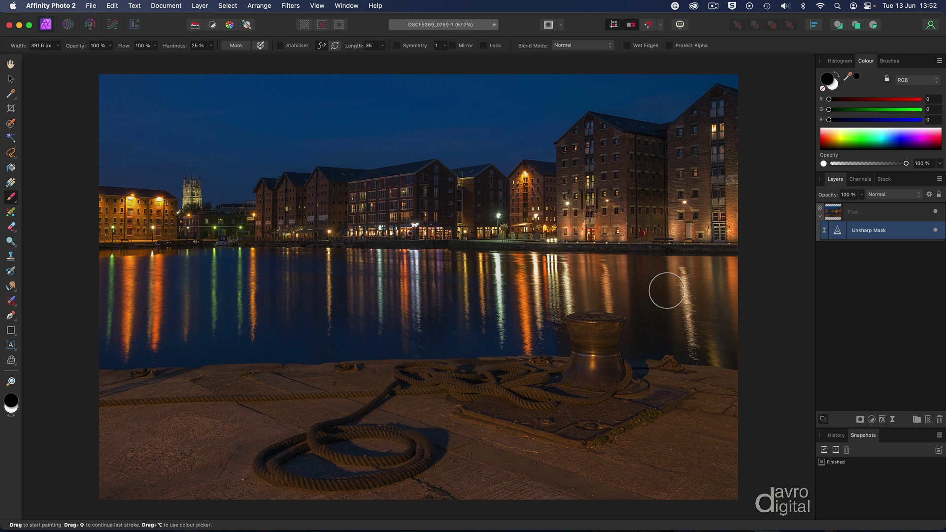
Paint black over the centre and left water reflections to mask out the sharpening
{"action": "mouse_move", "coordinate": [664, 282]}
{"action": "left_mouse_down"}
{"action": "mouse_move", "coordinate": [638, 280]}
{"action": "mouse_move", "coordinate": [688, 286]}
{"action": "mouse_move", "coordinate": [642, 281]}
{"action": "mouse_move", "coordinate": [686, 286]}
{"action": "mouse_move", "coordinate": [656, 276]}
{"action": "mouse_move", "coordinate": [686, 268]}
{"action": "mouse_move", "coordinate": [601, 265]}
{"action": "mouse_move", "coordinate": [694, 275]}
{"action": "mouse_move", "coordinate": [631, 269]}
{"action": "mouse_move", "coordinate": [693, 278]}
{"action": "mouse_move", "coordinate": [696, 348]}
{"action": "left_mouse_up"}
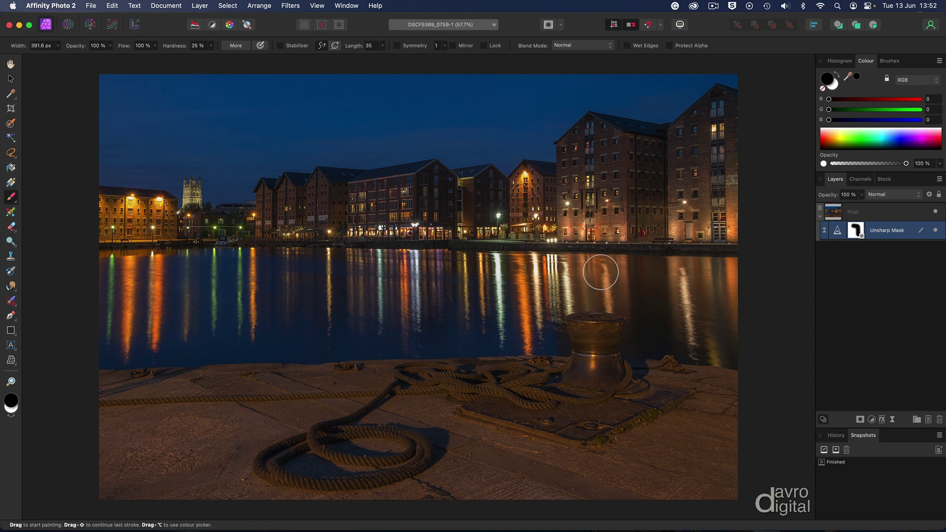
{"action": "mouse_move", "coordinate": [601, 272]}
{"action": "left_mouse_down"}
{"action": "mouse_move", "coordinate": [603, 301]}
{"action": "mouse_move", "coordinate": [574, 291]}
{"action": "mouse_move", "coordinate": [560, 270]}
{"action": "mouse_move", "coordinate": [542, 269]}
{"action": "mouse_move", "coordinate": [552, 302]}
{"action": "mouse_move", "coordinate": [538, 339]}
{"action": "mouse_move", "coordinate": [528, 335]}
{"action": "mouse_move", "coordinate": [524, 271]}
{"action": "mouse_move", "coordinate": [470, 264]}
{"action": "mouse_move", "coordinate": [470, 322]}
{"action": "mouse_move", "coordinate": [486, 321]}
{"action": "mouse_move", "coordinate": [496, 336]}
{"action": "mouse_move", "coordinate": [435, 314]}
{"action": "mouse_move", "coordinate": [441, 265]}
{"action": "left_mouse_up"}
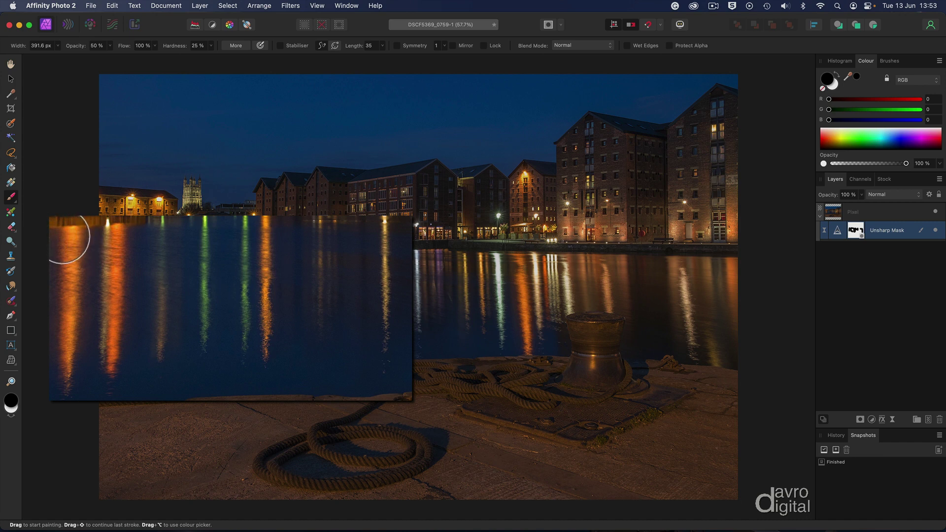
{"action": "mouse_move", "coordinate": [64, 237]}
{"action": "left_mouse_down"}
{"action": "mouse_move", "coordinate": [45, 339]}
{"action": "mouse_move", "coordinate": [63, 380]}
{"action": "mouse_move", "coordinate": [114, 340]}
{"action": "mouse_move", "coordinate": [125, 234]}
{"action": "mouse_move", "coordinate": [176, 237]}
{"action": "mouse_move", "coordinate": [159, 359]}
{"action": "mouse_move", "coordinate": [200, 355]}
{"action": "mouse_move", "coordinate": [205, 237]}
{"action": "mouse_move", "coordinate": [251, 237]}
{"action": "mouse_move", "coordinate": [259, 355]}
{"action": "mouse_move", "coordinate": [281, 353]}
{"action": "mouse_move", "coordinate": [310, 309]}
{"action": "mouse_move", "coordinate": [321, 244]}
{"action": "mouse_move", "coordinate": [369, 234]}
{"action": "mouse_move", "coordinate": [378, 321]}
{"action": "mouse_move", "coordinate": [359, 340]}
{"action": "mouse_move", "coordinate": [344, 300]}
{"action": "mouse_move", "coordinate": [355, 262]}
{"action": "mouse_move", "coordinate": [370, 265]}
{"action": "mouse_move", "coordinate": [370, 325]}
{"action": "left_mouse_up"}
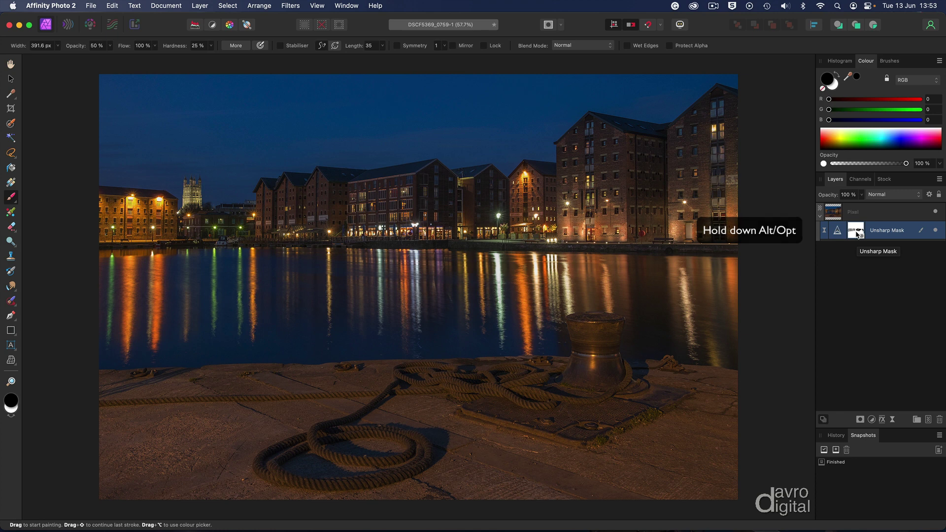
Show the Unsharp Mask layer's mask alone and paint a darker stroke onto it
{"action": "left_click", "coordinate": [855, 234], "text": "alt"}
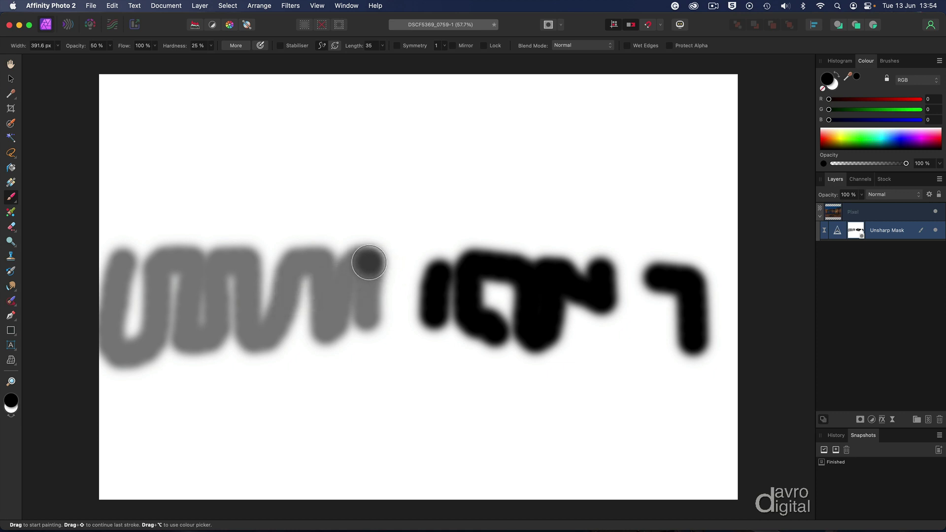
{"action": "mouse_move", "coordinate": [367, 262]}
{"action": "left_mouse_down"}
{"action": "mouse_move", "coordinate": [367, 327]}
{"action": "mouse_move", "coordinate": [368, 252]}
{"action": "left_mouse_up"}
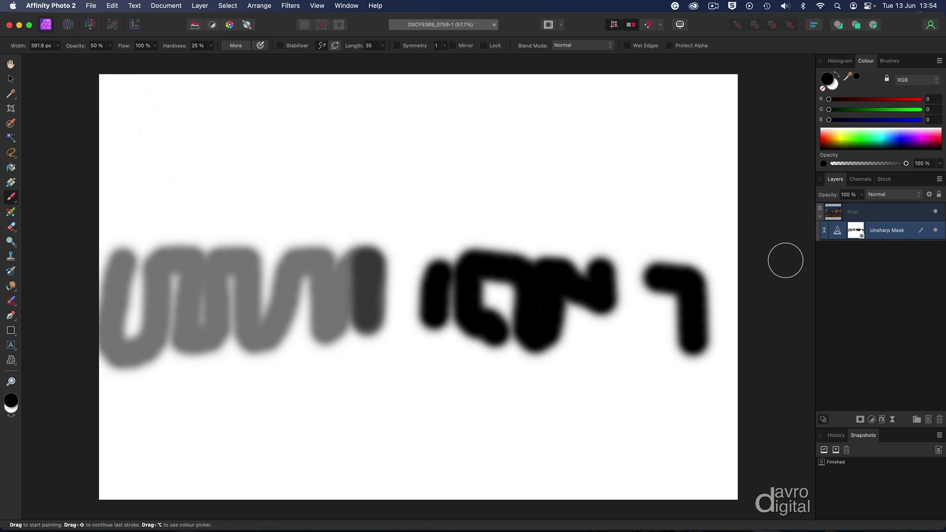
Return from the mask-only view to the full-colour harbour composite
{"action": "left_click", "coordinate": [856, 235], "text": "alt"}
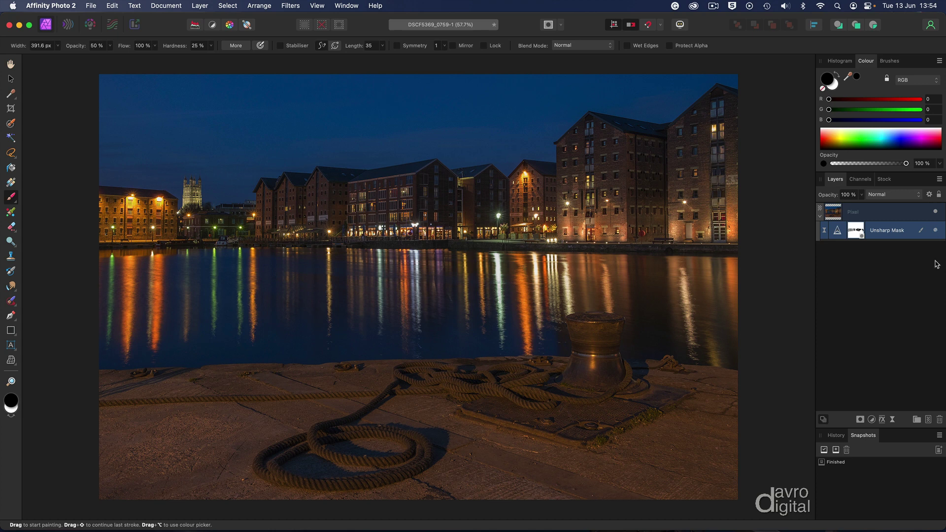
Add a Live Clarity filter layer and set its Strength to 100 %
{"action": "left_click", "coordinate": [892, 420]}
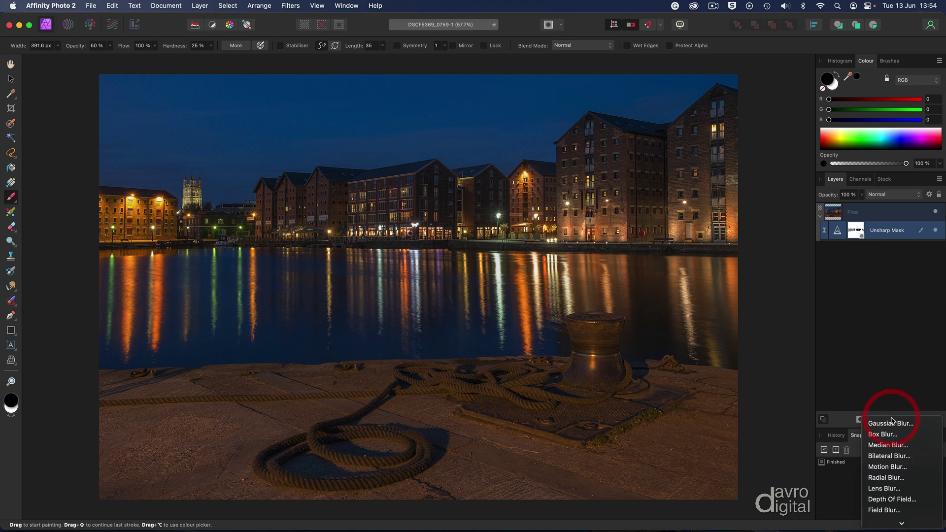
{"action": "scroll", "coordinate": [893, 421], "scroll_direction": "down", "scroll_amount": 2}
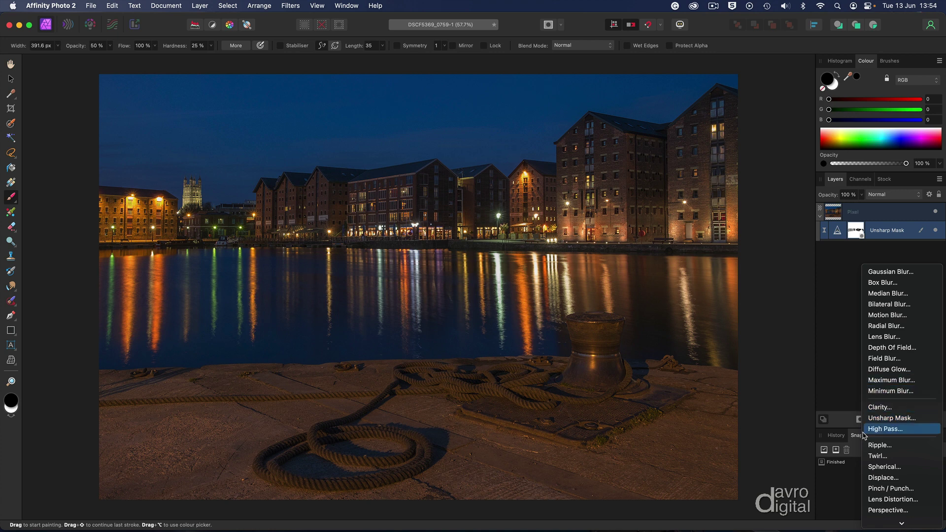
{"action": "left_click", "coordinate": [877, 408]}
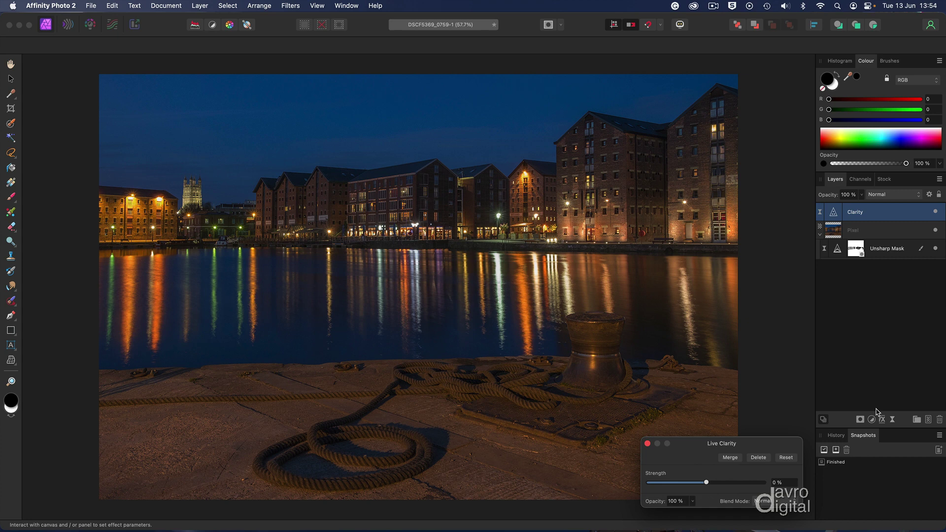
{"action": "left_click_drag", "start_coordinate": [769, 445], "coordinate": [901, 63]}
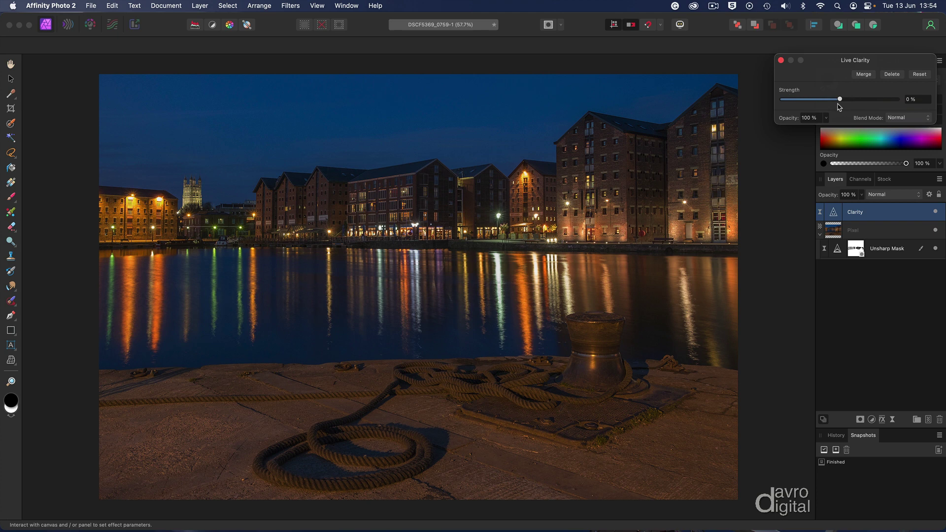
{"action": "left_click_drag", "start_coordinate": [840, 100], "coordinate": [759, 97]}
{"action": "left_click_drag", "start_coordinate": [841, 106], "coordinate": [890, 113]}
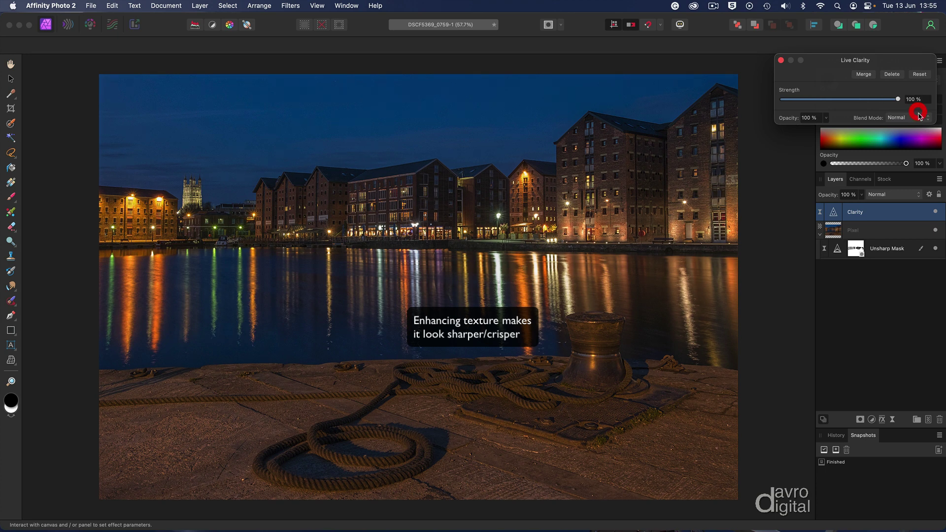
Toggle the Clarity and Unsharp Mask layers' visibility to compare the sharpening
{"action": "left_click", "coordinate": [936, 212]}
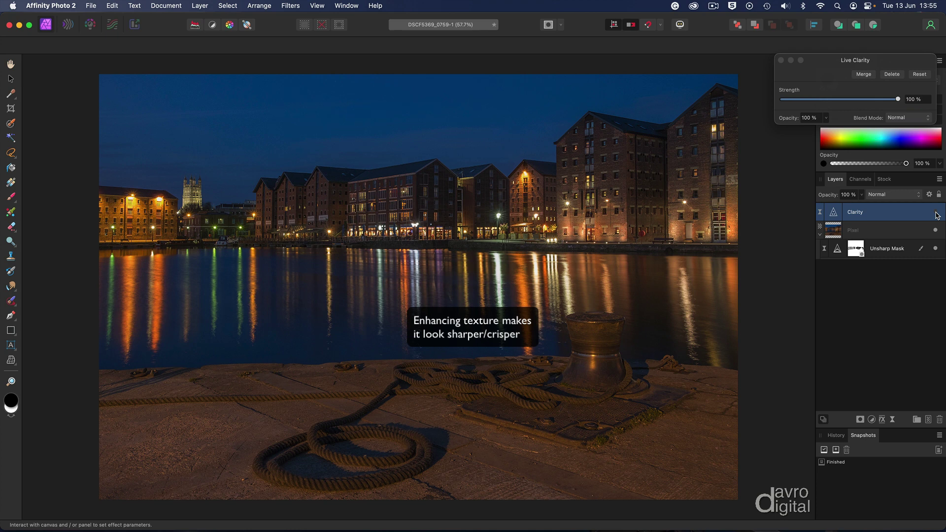
{"action": "left_click", "coordinate": [935, 248]}
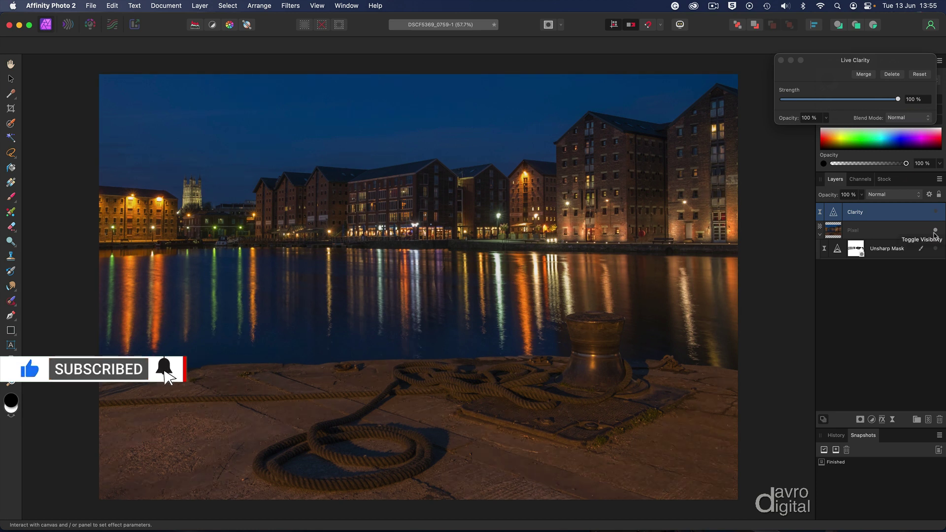
{"action": "left_click", "coordinate": [935, 249]}
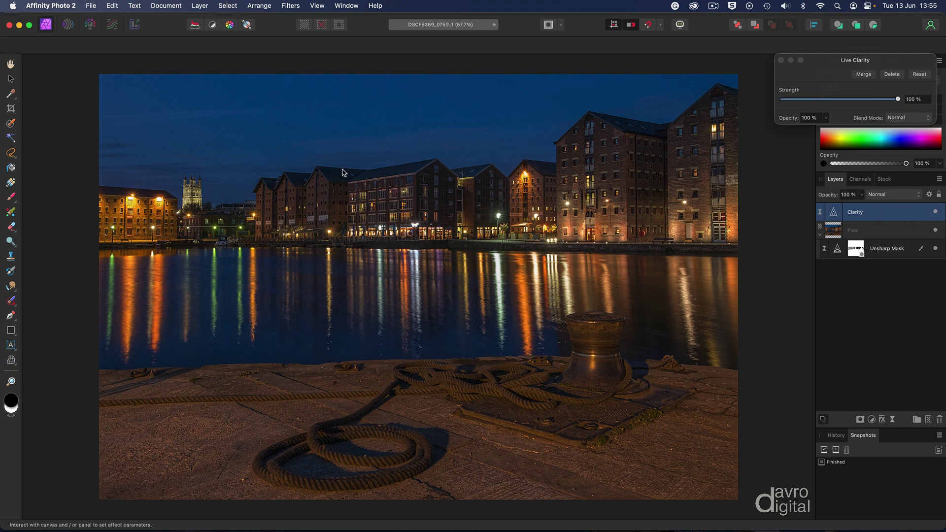
Inspect the photo at 100 % over buildings, rope and bollard, toggling the Clarity layer
{"action": "key", "text": "super+1"}
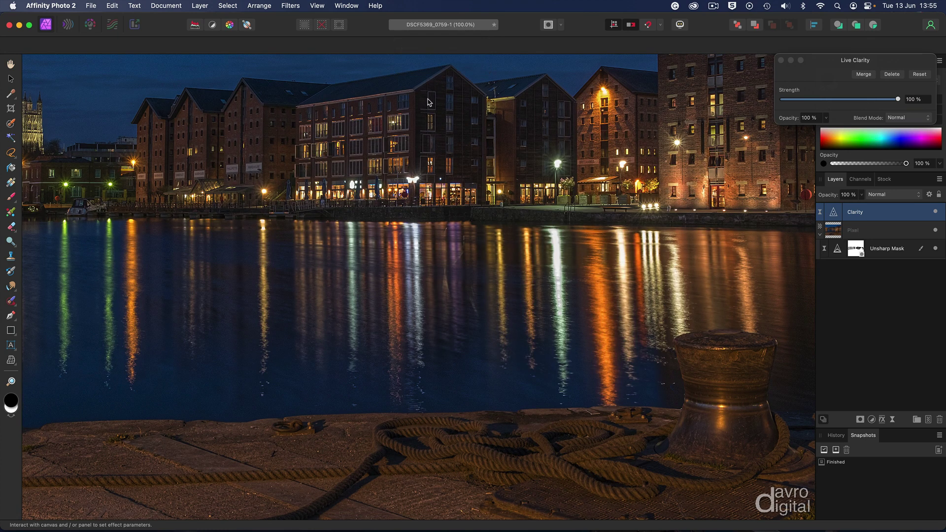
{"action": "left_click_drag", "start_coordinate": [428, 103], "coordinate": [444, 190]}
{"action": "left_click_drag", "start_coordinate": [575, 354], "coordinate": [516, 139]}
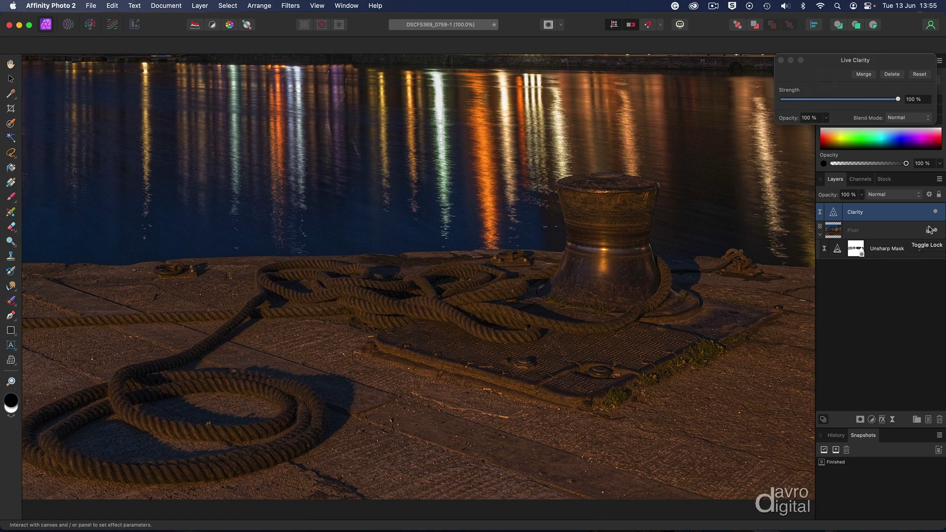
{"action": "left_click", "coordinate": [935, 212]}
{"action": "left_click_drag", "start_coordinate": [384, 245], "coordinate": [640, 423]}
Close the Live Clarity settings, switch to the Brush tool and fit the photo on screen
{"action": "left_click", "coordinate": [780, 59]}
{"action": "key", "text": "b"}
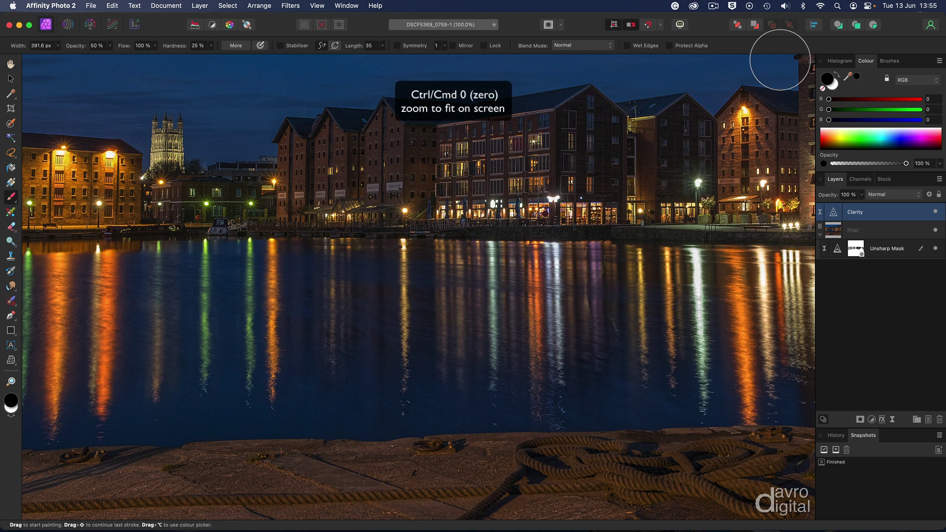
{"action": "key", "text": "super+0"}
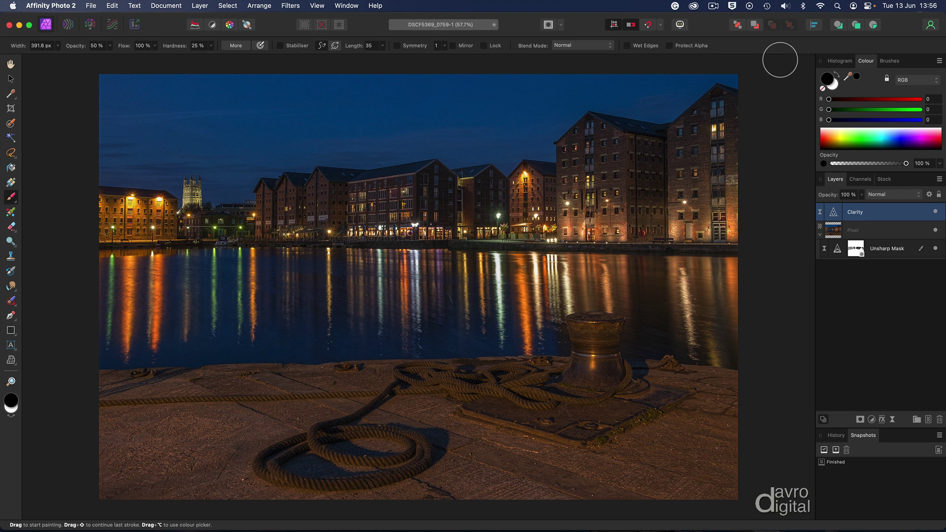
Invert the Clarity layer's mask to hide the effect and make white the foreground colour
{"action": "mouse_move", "coordinate": [843, 213]}
{"action": "left_mouse_down"}
{"action": "mouse_move", "coordinate": [843, 223]}
{"action": "mouse_move", "coordinate": [833, 221]}
{"action": "left_mouse_up"}
{"action": "key", "text": "super+i"}
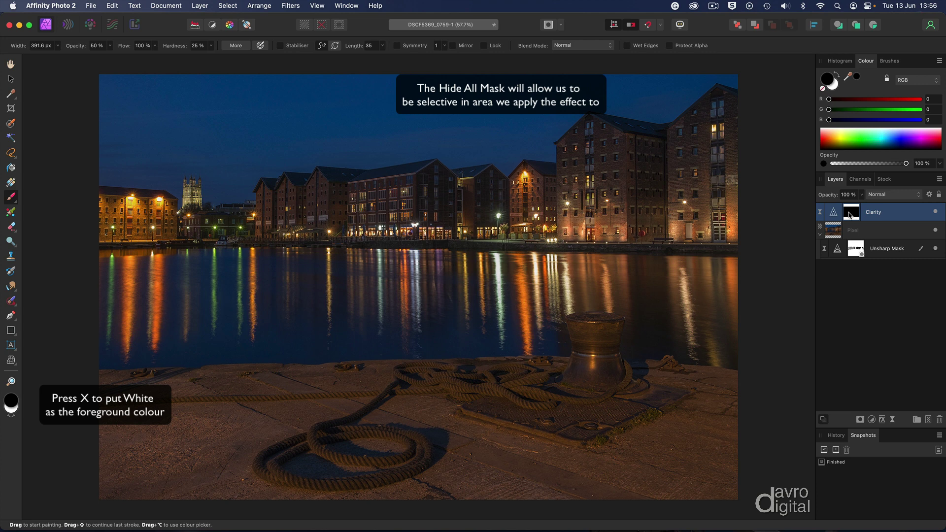
{"action": "key", "text": "x"}
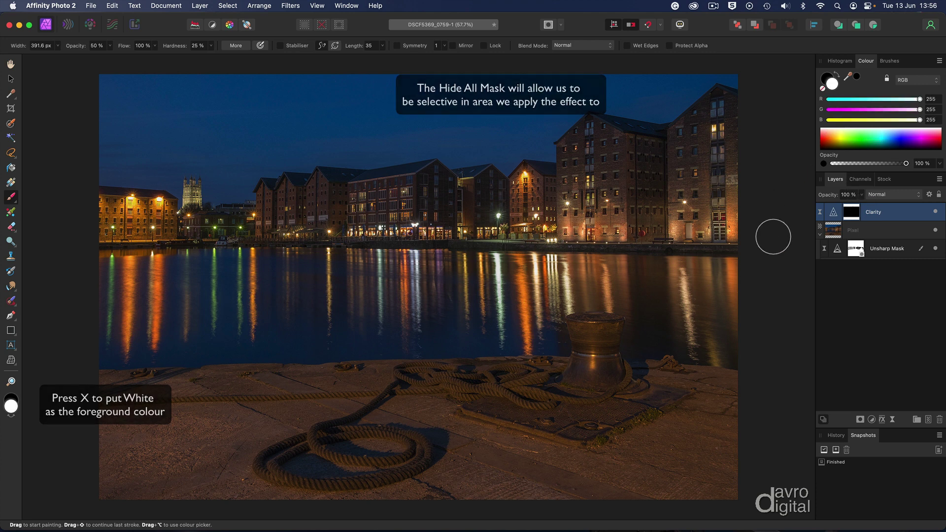
With a larger brush at 100 % opacity, paint clarity onto the bollard, rope and quay
{"action": "key", "text": "bracketright"}
{"action": "key", "text": "bracketright"}
{"action": "key", "text": "bracketright"}
{"action": "key", "text": "bracketright"}
{"action": "key", "text": "bracketright"}
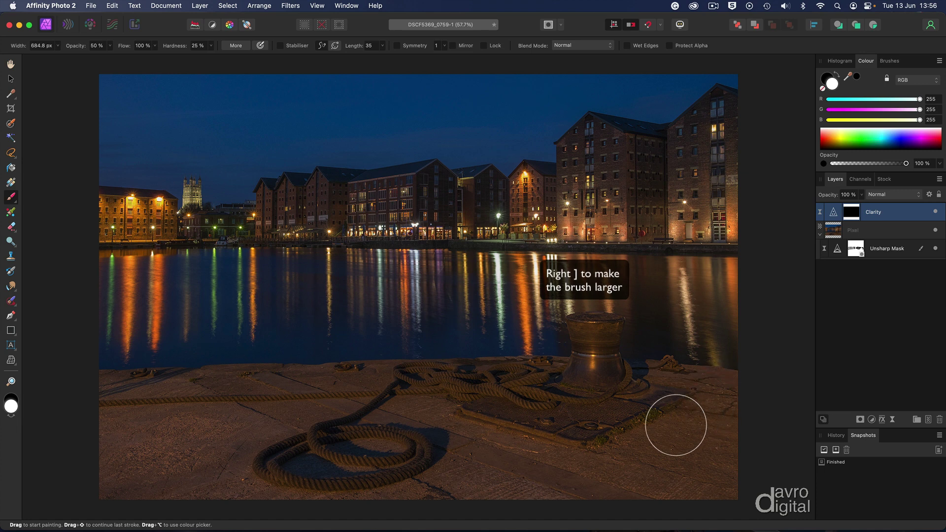
{"action": "key", "text": "bracketright"}
{"action": "key", "text": "bracketright"}
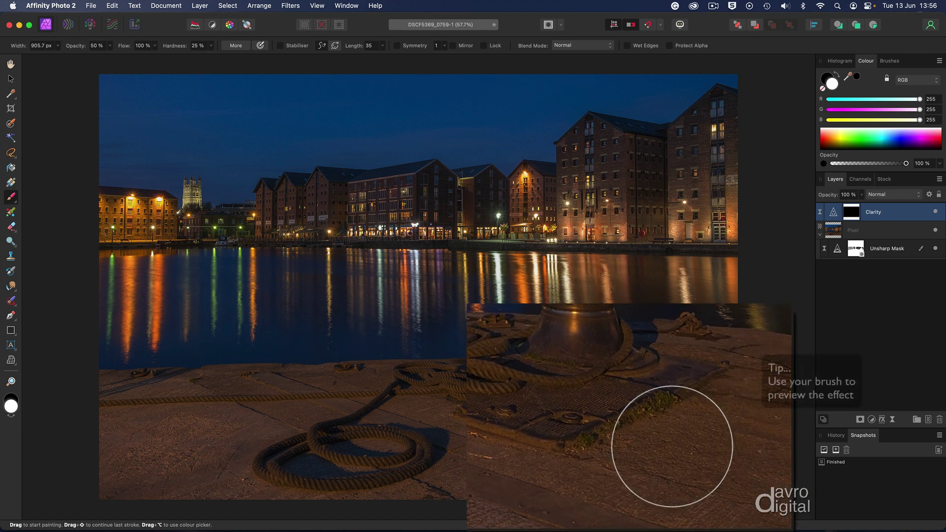
{"action": "key", "text": "0"}
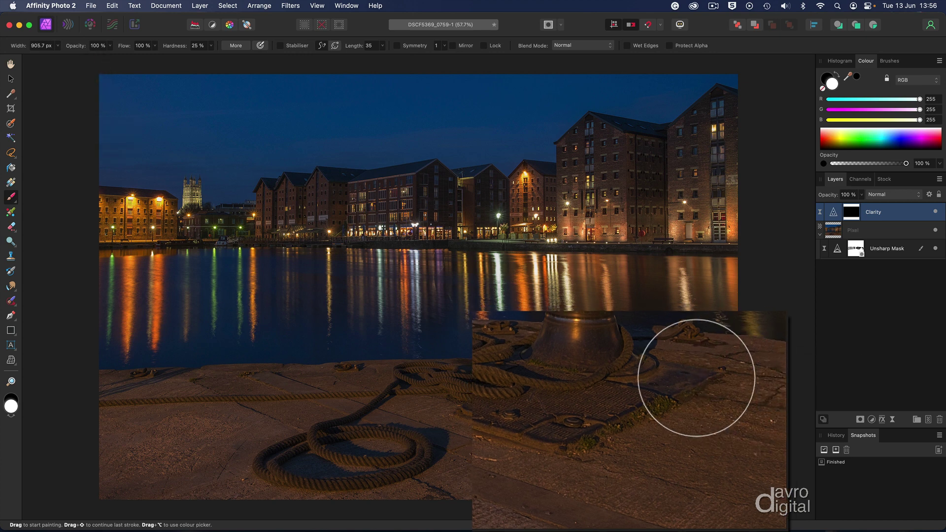
{"action": "mouse_move", "coordinate": [606, 379]}
{"action": "left_mouse_down"}
{"action": "mouse_move", "coordinate": [595, 345]}
{"action": "mouse_move", "coordinate": [548, 391]}
{"action": "left_mouse_up"}
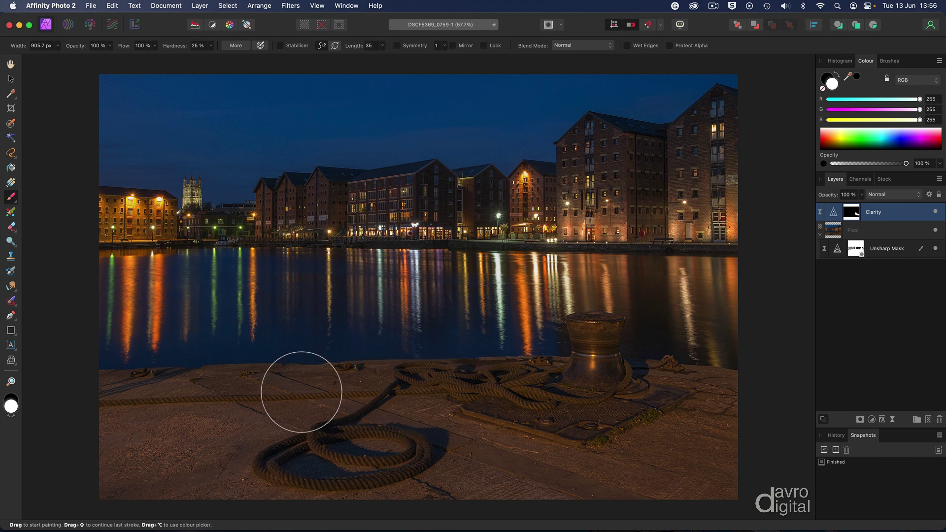
{"action": "left_click_drag", "start_coordinate": [239, 392], "coordinate": [111, 393]}
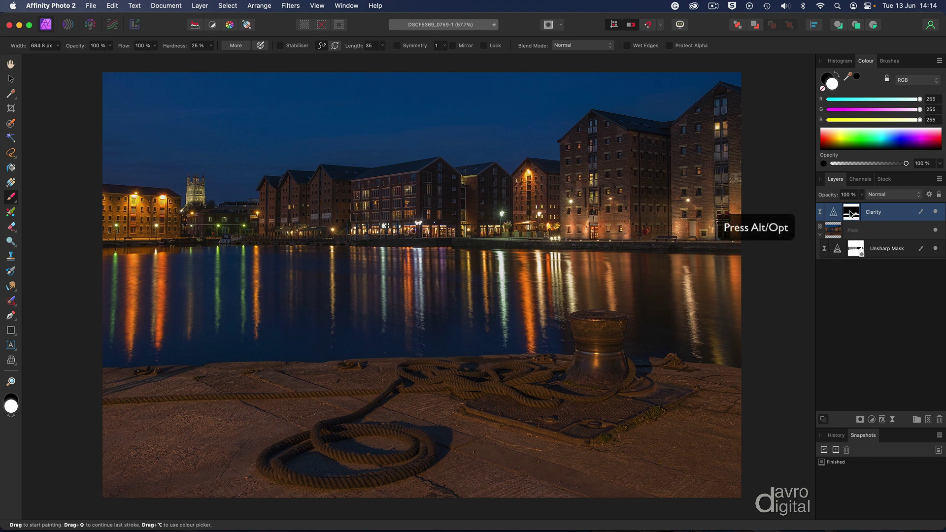
View the Clarity mask alone, paint white at lower right, then black along the waterline edge
{"action": "left_click", "coordinate": [851, 213], "text": "alt"}
{"action": "mouse_move", "coordinate": [739, 395]}
{"action": "left_mouse_down"}
{"action": "mouse_move", "coordinate": [732, 428]}
{"action": "mouse_move", "coordinate": [198, 414]}
{"action": "mouse_move", "coordinate": [87, 421]}
{"action": "mouse_move", "coordinate": [80, 482]}
{"action": "mouse_move", "coordinate": [156, 457]}
{"action": "mouse_move", "coordinate": [574, 486]}
{"action": "mouse_move", "coordinate": [743, 481]}
{"action": "mouse_move", "coordinate": [328, 474]}
{"action": "mouse_move", "coordinate": [126, 489]}
{"action": "mouse_move", "coordinate": [543, 500]}
{"action": "mouse_move", "coordinate": [661, 484]}
{"action": "mouse_move", "coordinate": [699, 457]}
{"action": "mouse_move", "coordinate": [484, 456]}
{"action": "mouse_move", "coordinate": [154, 437]}
{"action": "left_mouse_up"}
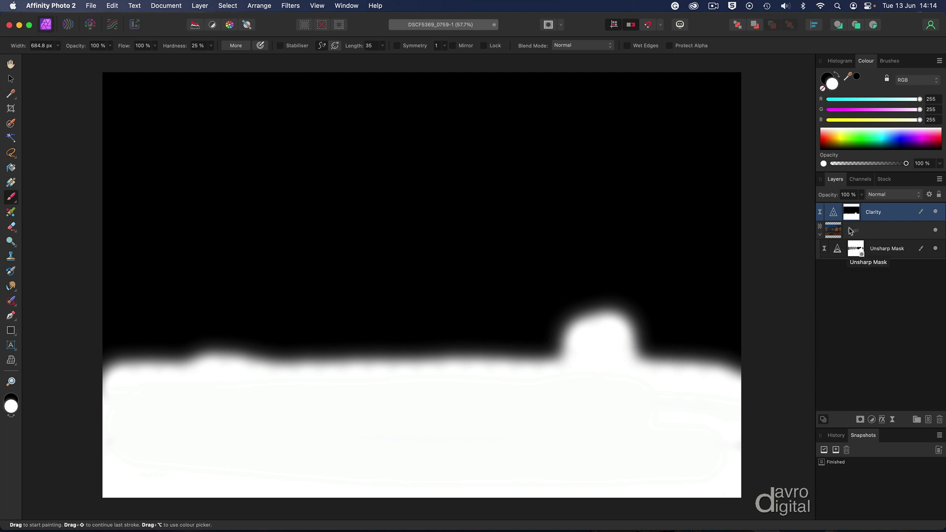
{"action": "left_click", "coordinate": [608, 255]}
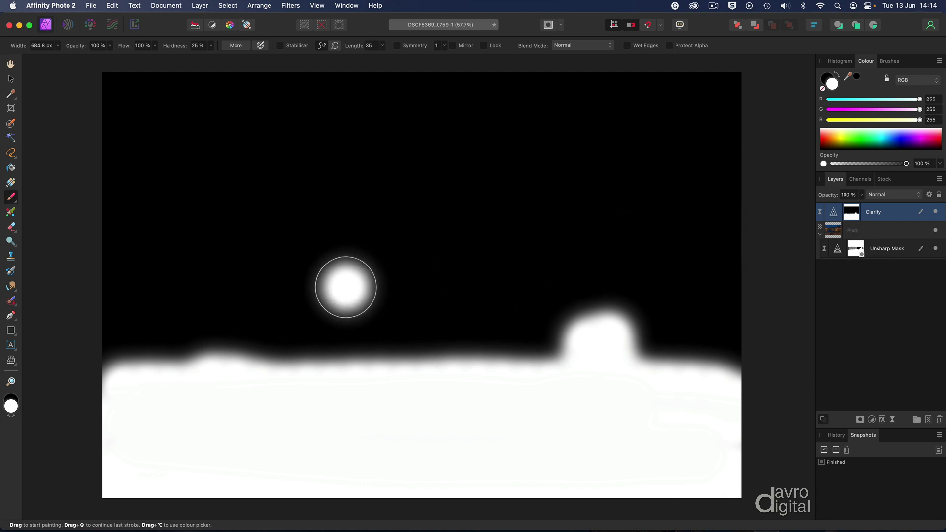
{"action": "key", "text": "x"}
{"action": "mouse_move", "coordinate": [258, 327]}
{"action": "left_mouse_down"}
{"action": "mouse_move", "coordinate": [121, 330]}
{"action": "mouse_move", "coordinate": [242, 329]}
{"action": "left_mouse_up"}
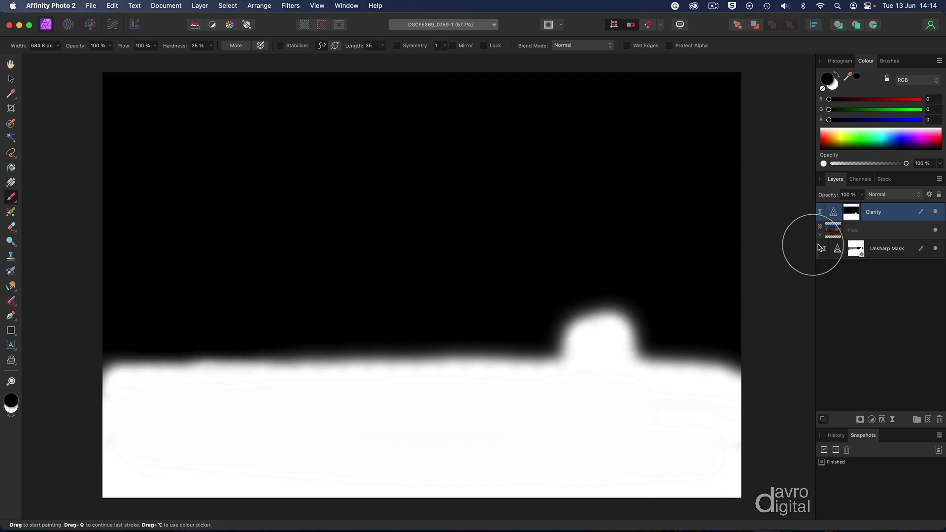
Return to the full photo view with white as the colour and a smaller brush
{"action": "left_click", "coordinate": [852, 216], "text": "alt"}
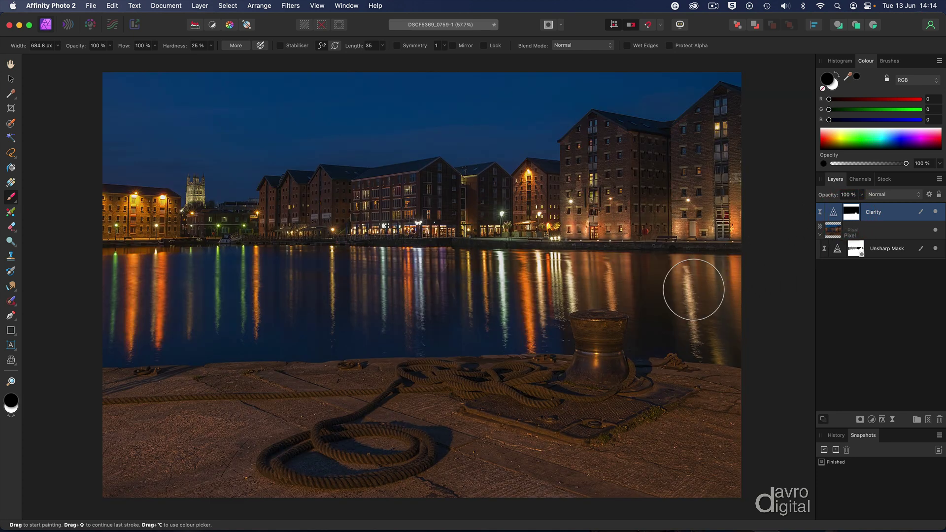
{"action": "key", "text": "x"}
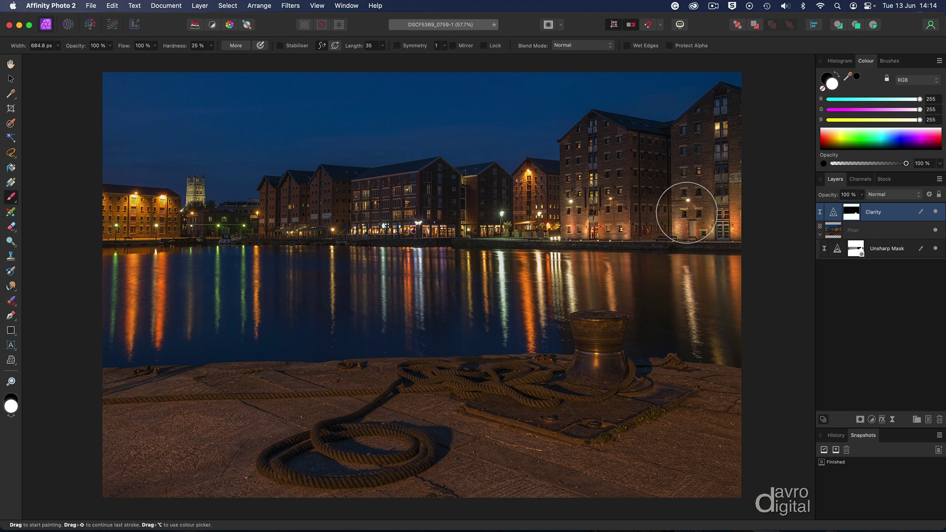
{"action": "key", "text": "bracketleft"}
{"action": "key", "text": "bracketleft"}
{"action": "key", "text": "bracketleft"}
{"action": "key", "text": "bracketleft"}
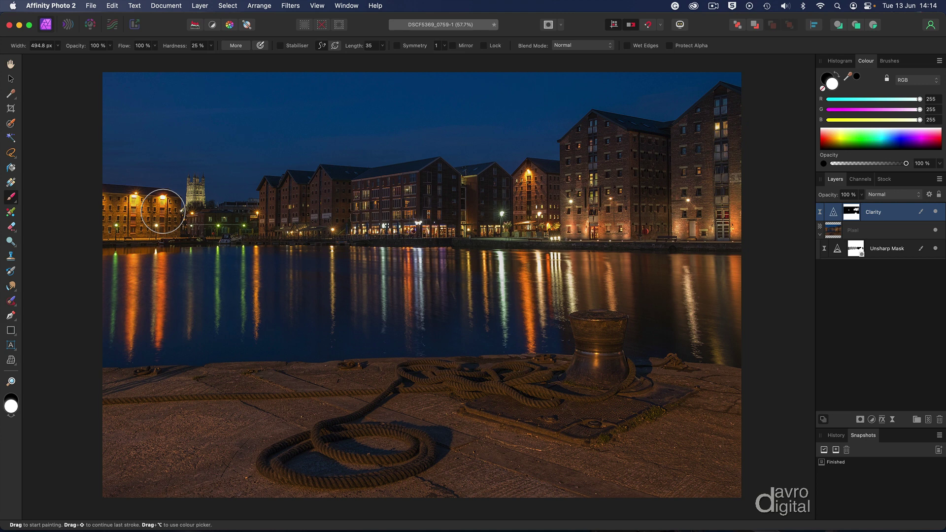
At 100 % on the cathedral and skyline, set brush opacity to 60 % for the buildings
{"action": "key", "text": "super+1"}
{"action": "left_click_drag", "start_coordinate": [183, 211], "coordinate": [465, 383]}
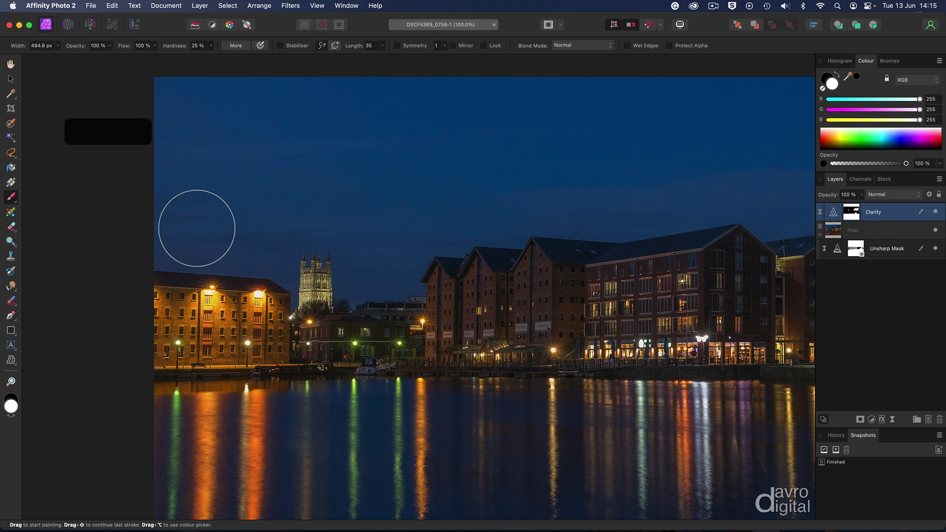
{"action": "key", "text": "7"}
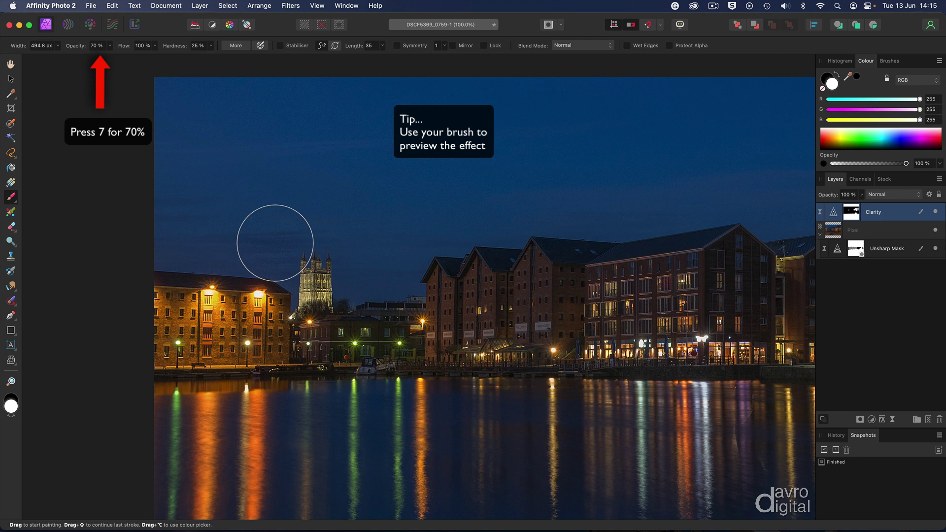
{"action": "key", "text": "6"}
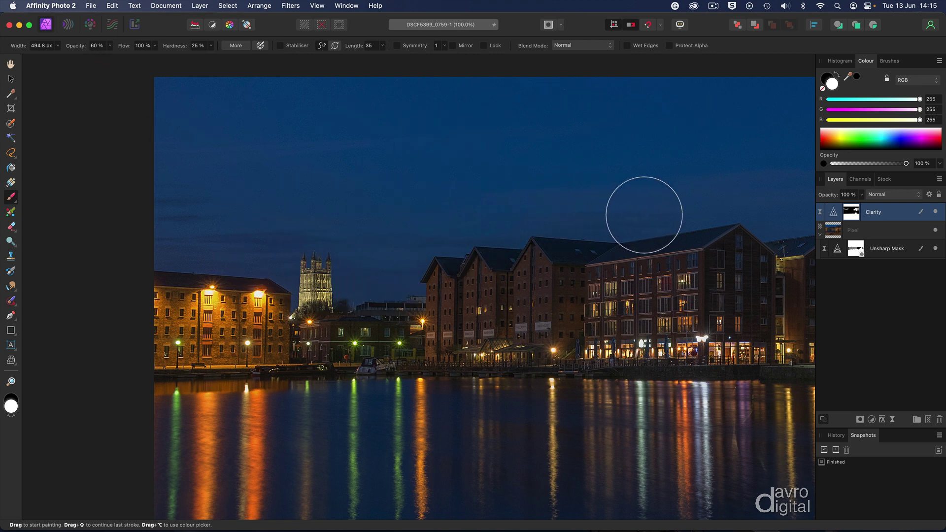
{"action": "key", "text": "super+minus"}
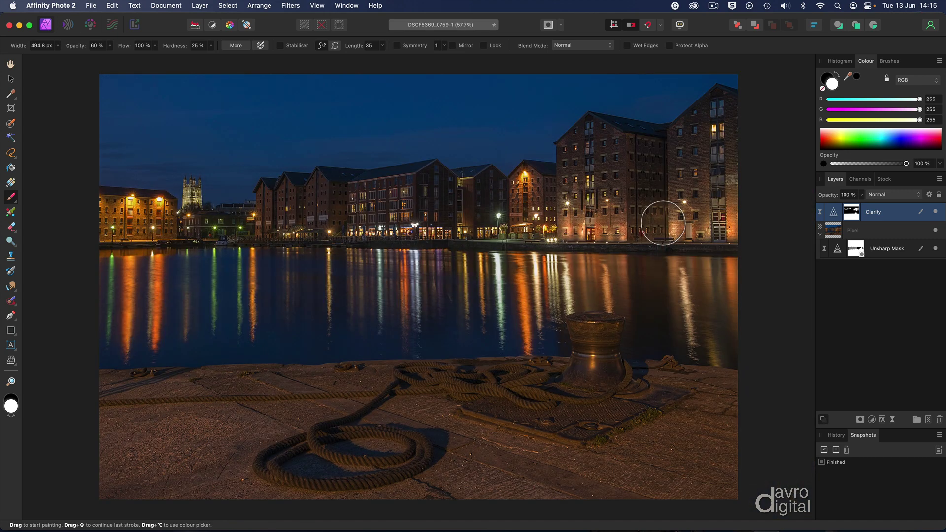
{"action": "left_click", "coordinate": [936, 213]}
{"action": "left_click", "coordinate": [935, 249]}
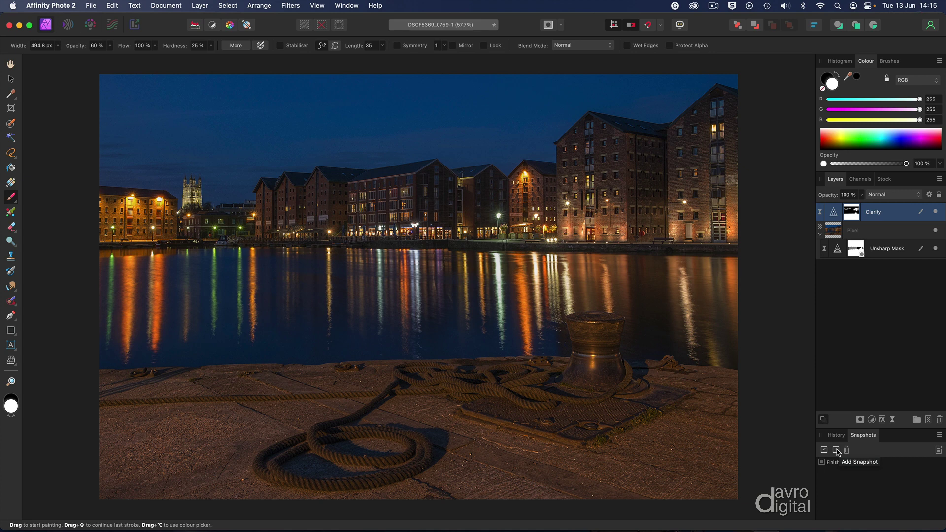
Add a new document snapshot named Print 15"
{"action": "left_click", "coordinate": [836, 450]}
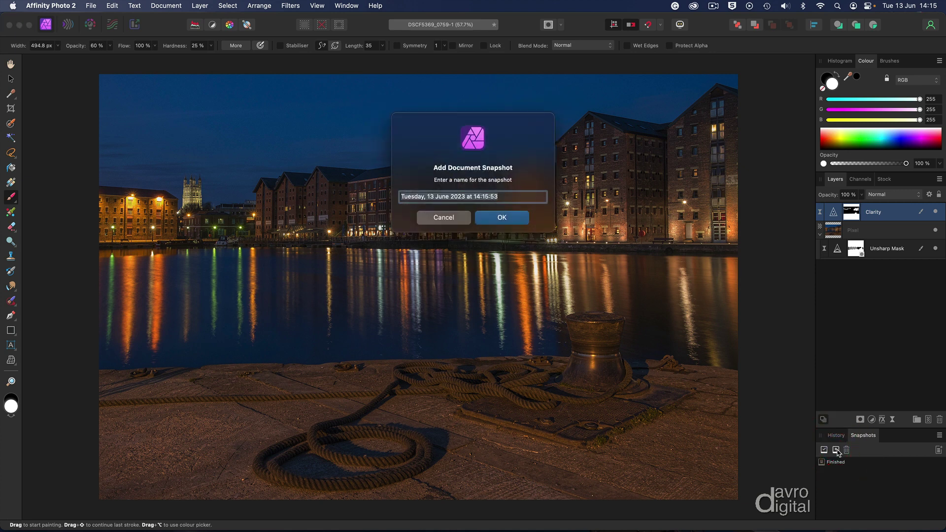
{"action": "type", "text": "Print 15\""}
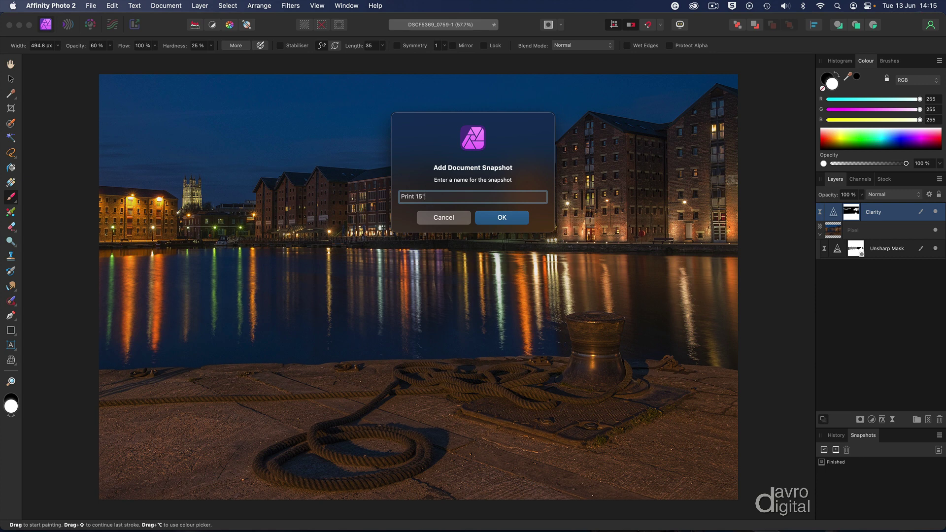
{"action": "key", "text": "Return"}
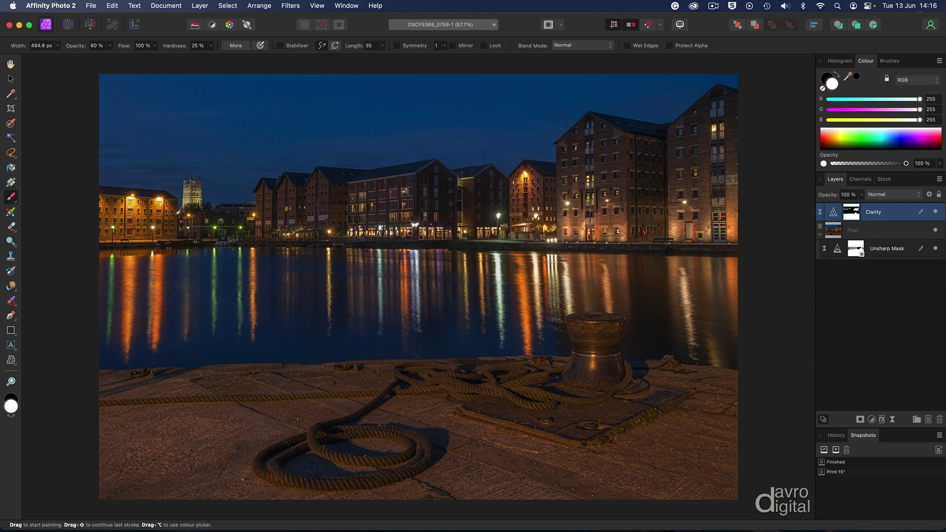
Restore the Finished and Print 15" snapshots alternately, twice each, to compare them
{"action": "left_click", "coordinate": [836, 463]}
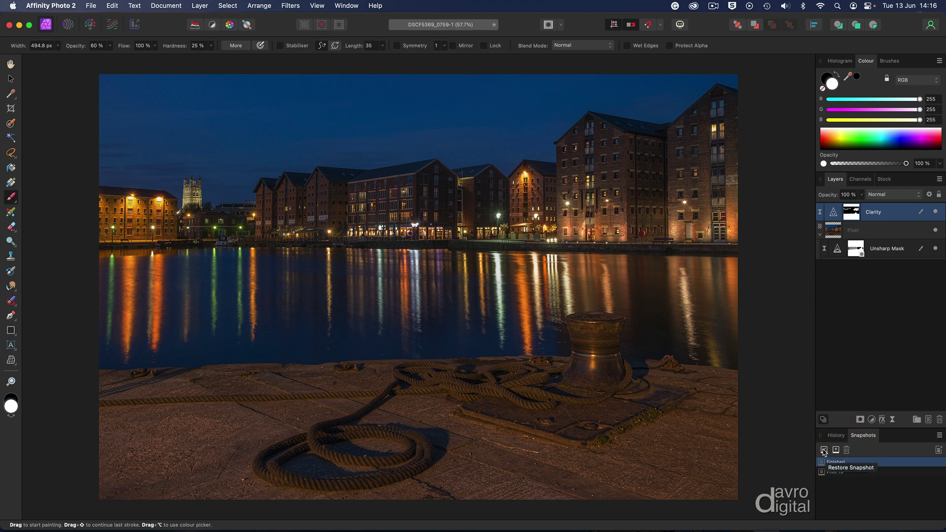
{"action": "left_click", "coordinate": [823, 451]}
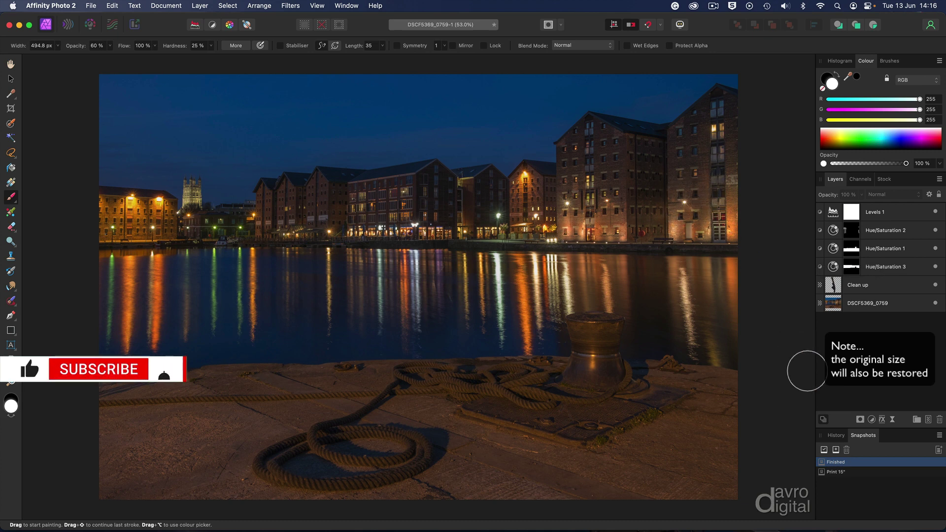
{"action": "left_click", "coordinate": [836, 472]}
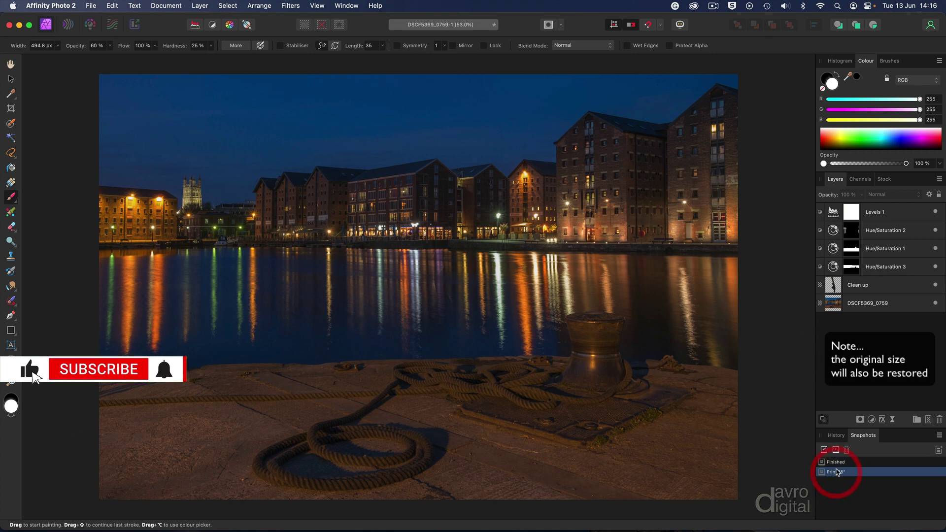
{"action": "left_click", "coordinate": [824, 450]}
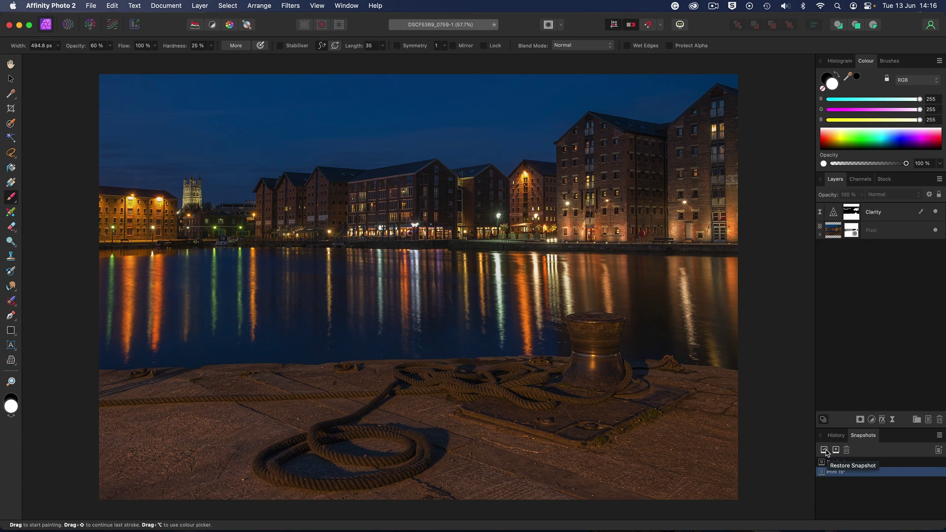
{"action": "left_click", "coordinate": [826, 462]}
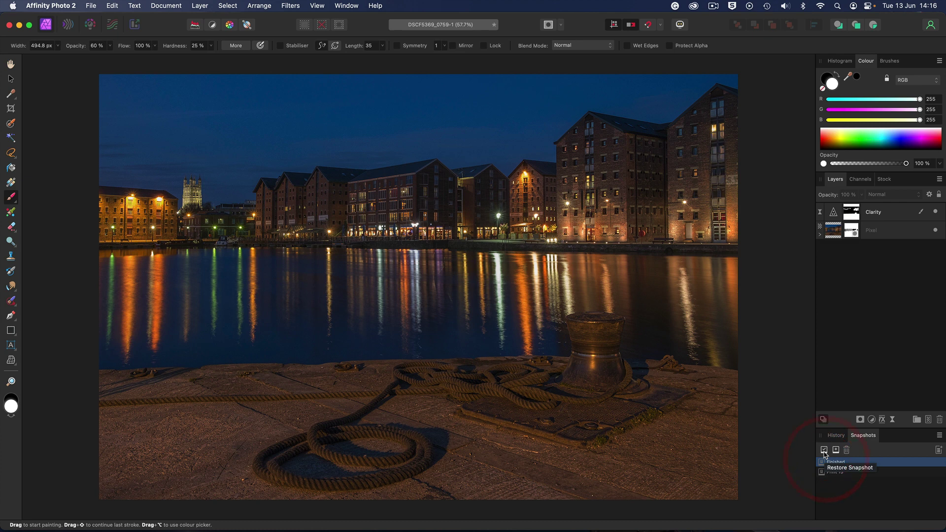
{"action": "left_click", "coordinate": [824, 450]}
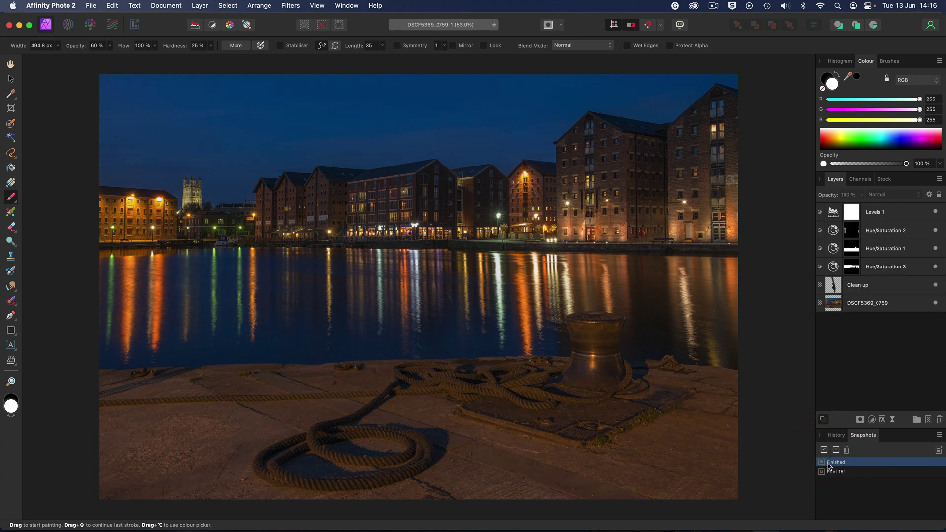
{"action": "left_click", "coordinate": [830, 472]}
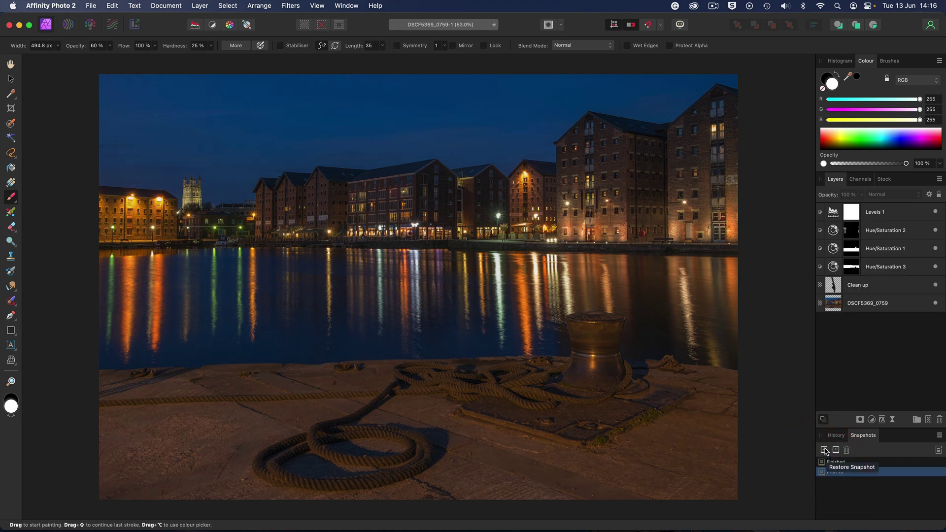
{"action": "left_click", "coordinate": [824, 451]}
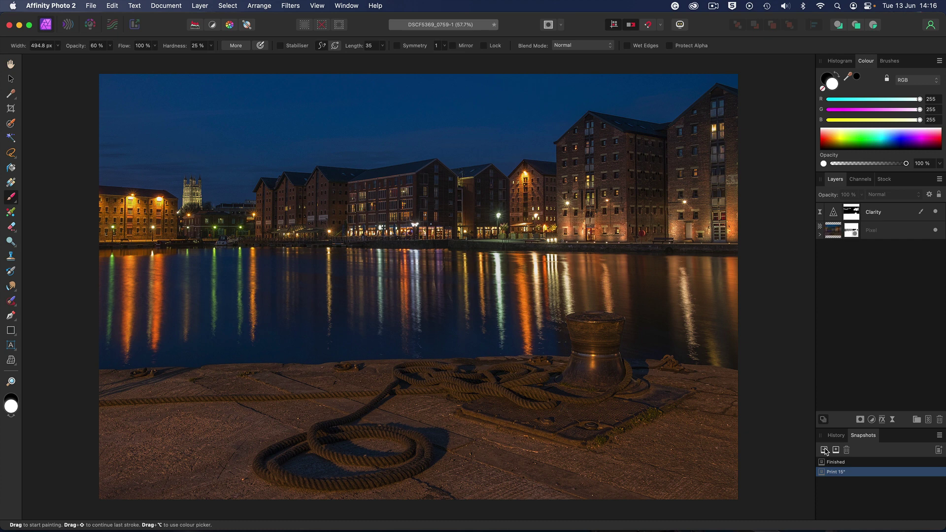